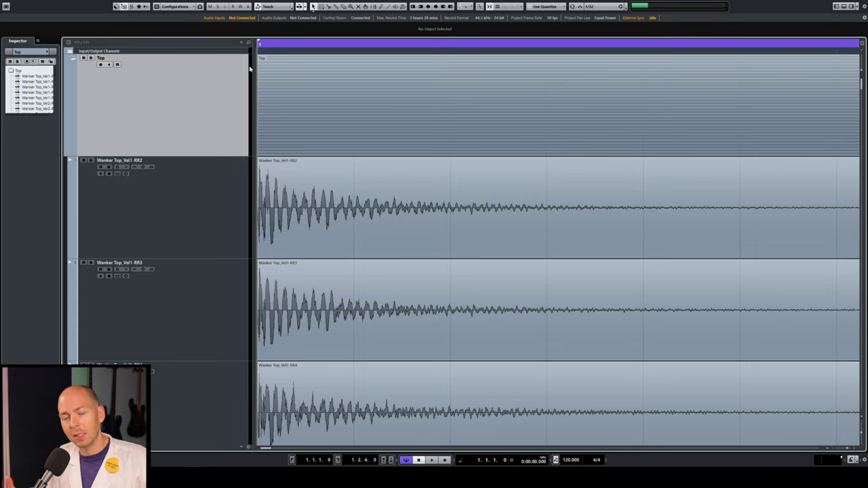
- Invert the phase of the Wanker Top_Vel1-RR2 channel to 180°
{"action": "left_click", "coordinate": [446, 193]}
{"action": "key", "text": "e"}
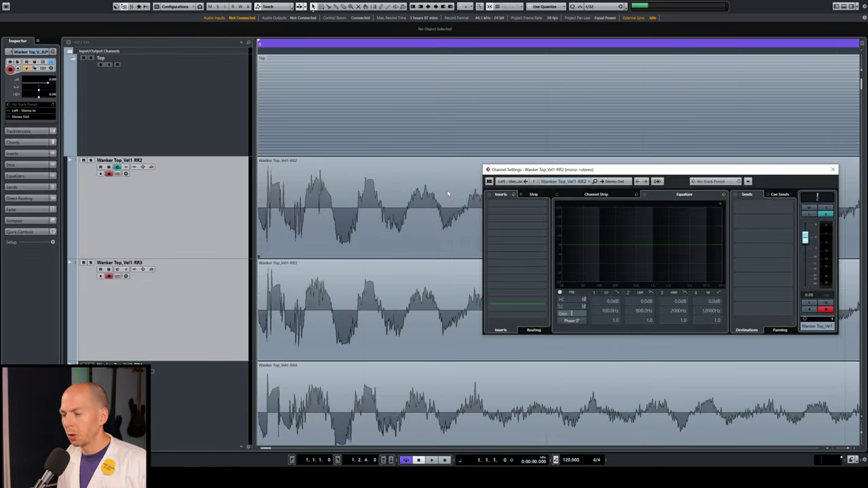
{"action": "left_click", "coordinate": [572, 320]}
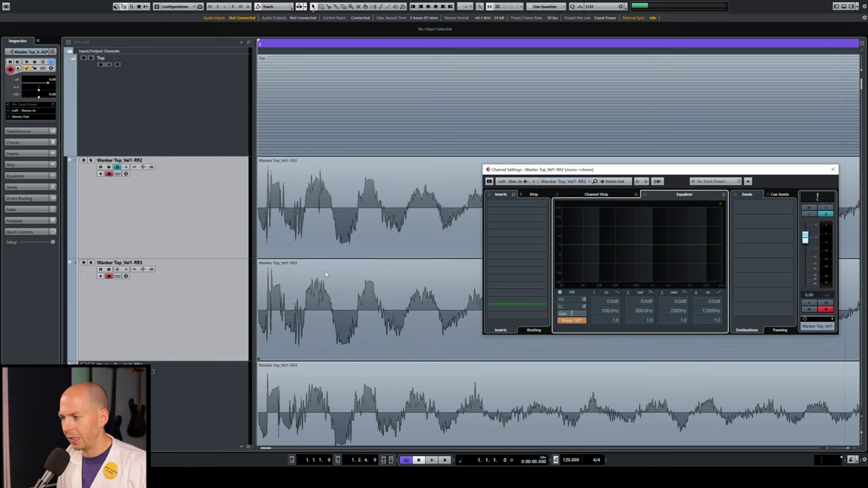
- Select the Wanker Top_Vel1-RR2 and Wanker Top_Vel1-RR3 tracks together and play them back
{"action": "left_click", "coordinate": [209, 217]}
{"action": "left_click", "coordinate": [204, 285]}
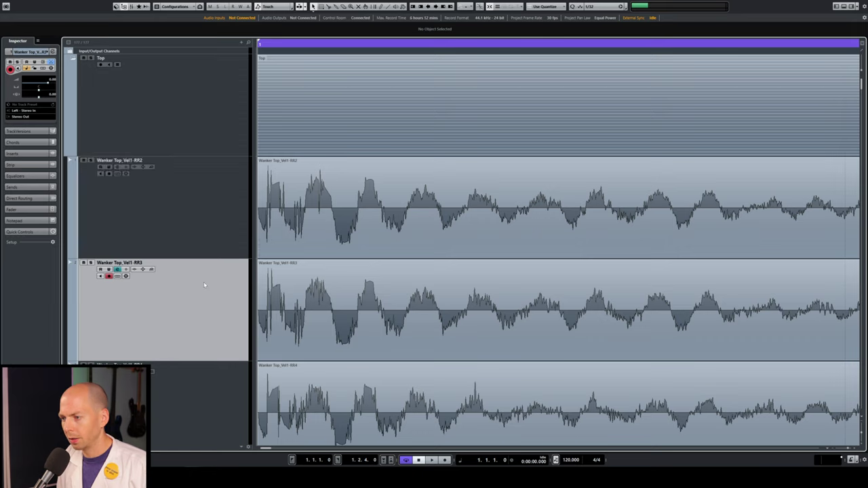
{"action": "left_click", "coordinate": [198, 218], "text": "ctrl"}
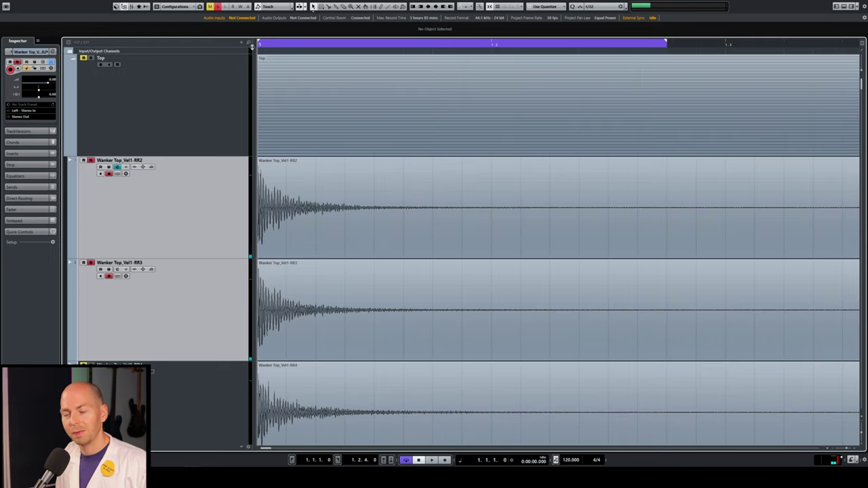
{"action": "key", "text": "space"}
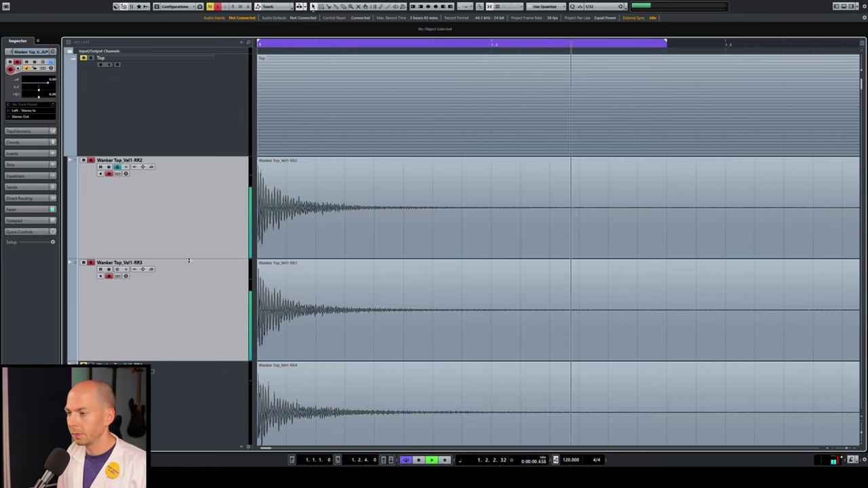
- Switch the phase of the Wanker Top_Vel1-RR3 channel between 180° and 0° during playback to compare the sound and level
{"action": "left_click", "coordinate": [194, 300]}
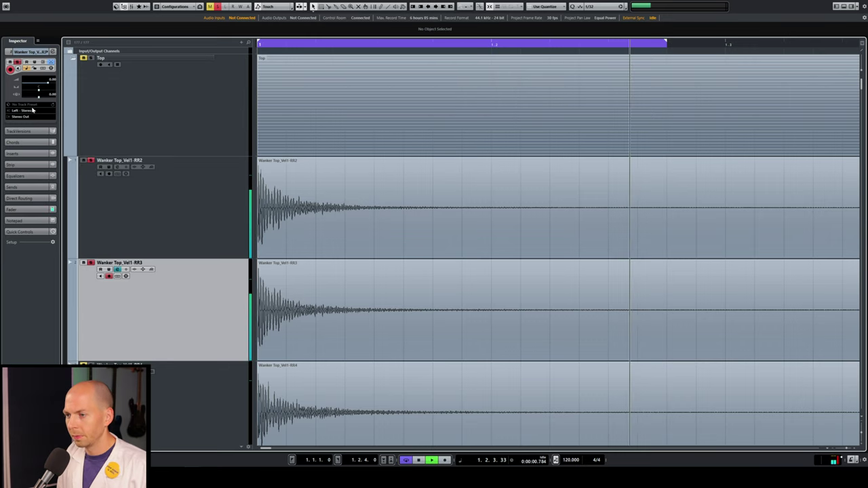
{"action": "left_click", "coordinate": [52, 51]}
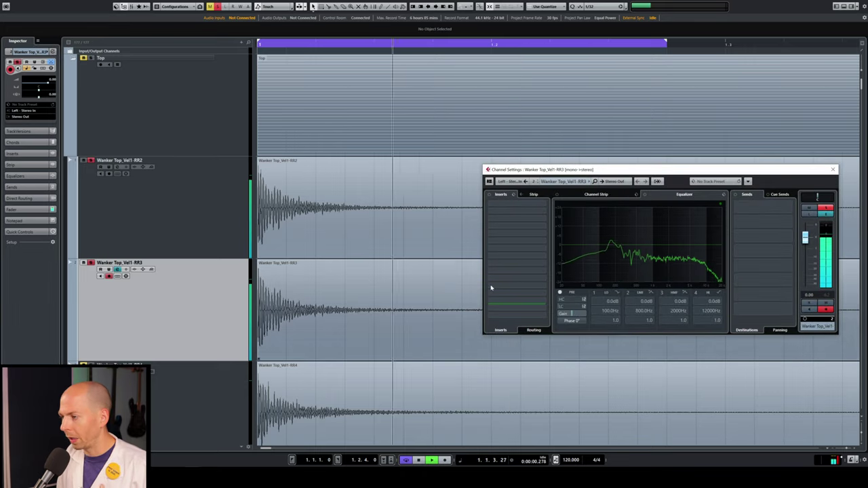
{"action": "left_click", "coordinate": [570, 321]}
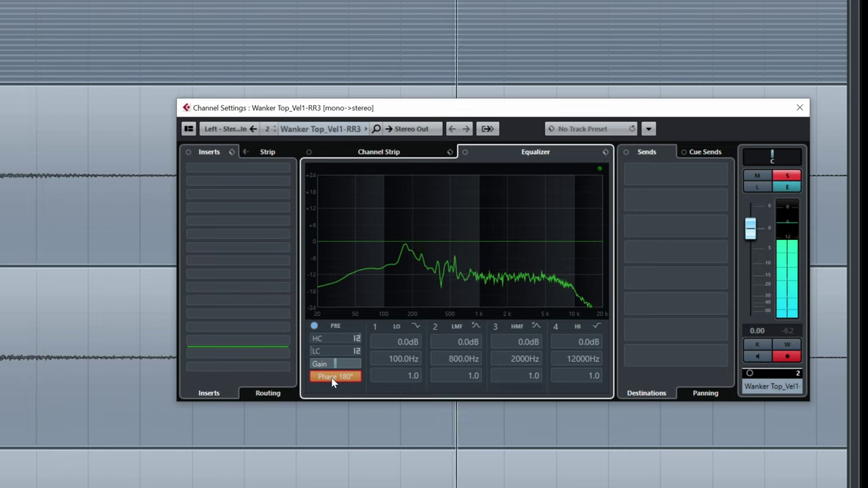
{"action": "left_click", "coordinate": [332, 377]}
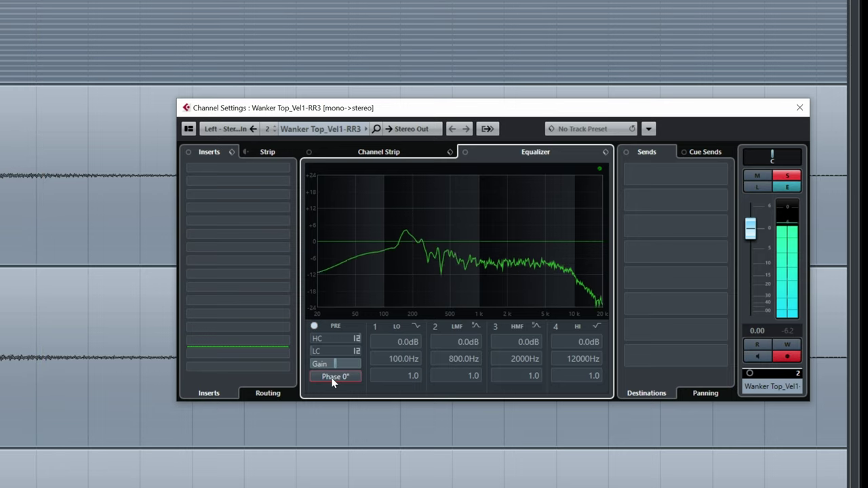
{"action": "left_click", "coordinate": [332, 378]}
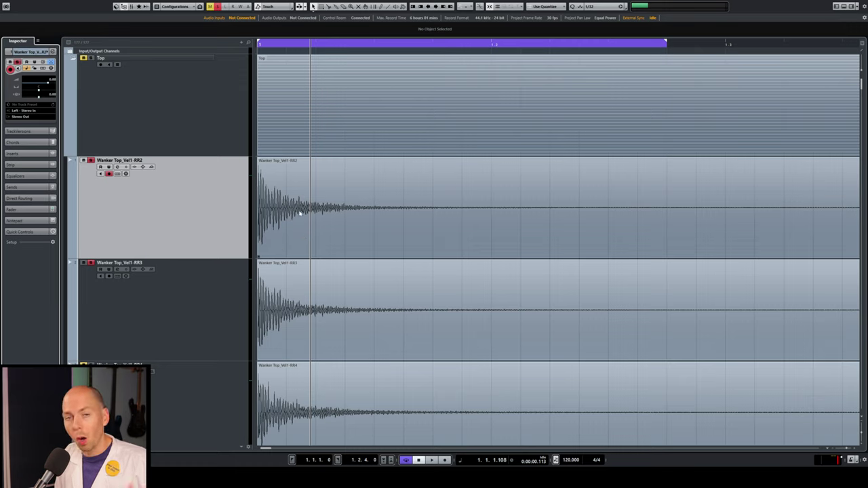
- Play back Wanker Top_Vel1-RR2 together with Wanker Bot_Vel1-RR1, and stop playback
{"action": "key", "text": "g"}
{"action": "key", "text": "g"}
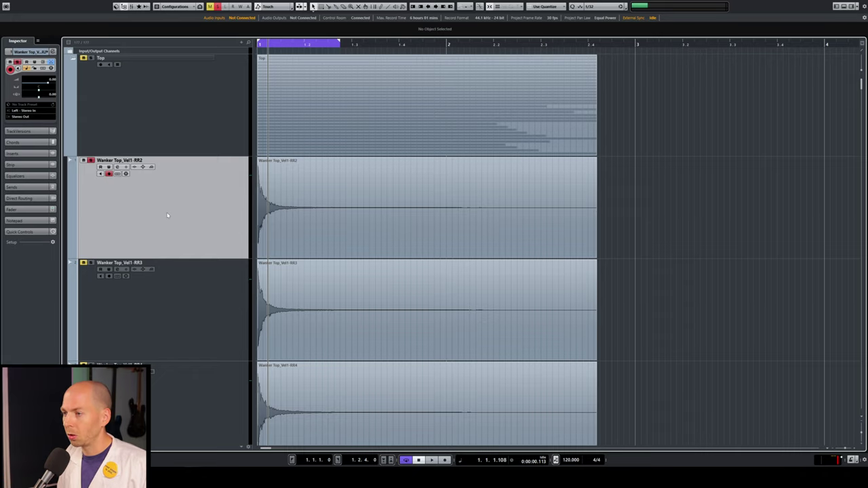
{"action": "key", "text": "space"}
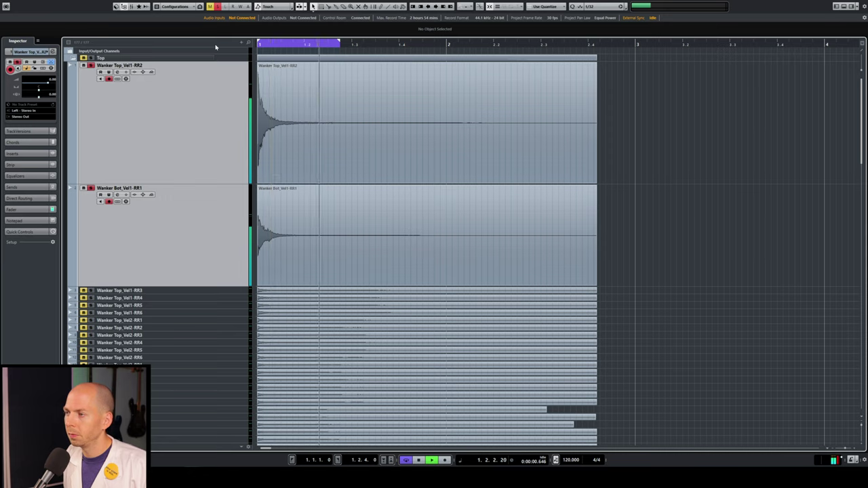
{"action": "key", "text": "space"}
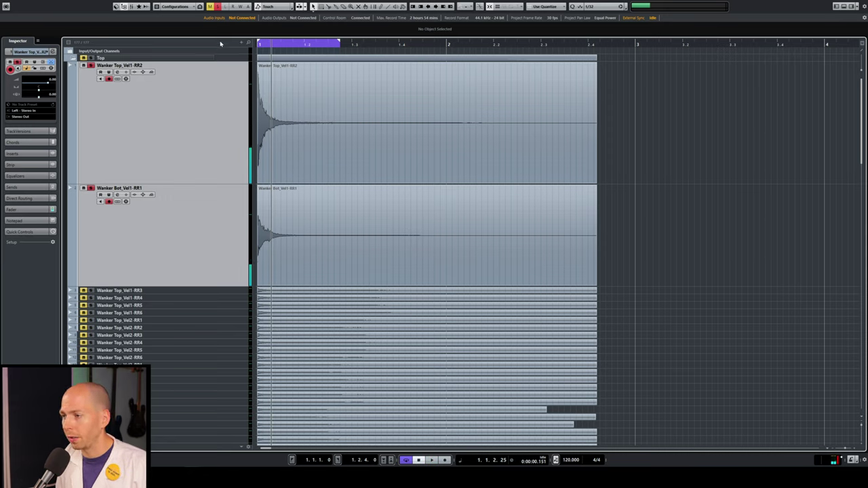
- Invert the phase of the Wanker Top_Vel1-RR2 channel and switch between 180° and 0° during playback to compare it against the bottom mic
{"action": "left_click", "coordinate": [176, 112]}
{"action": "left_click", "coordinate": [52, 52]}
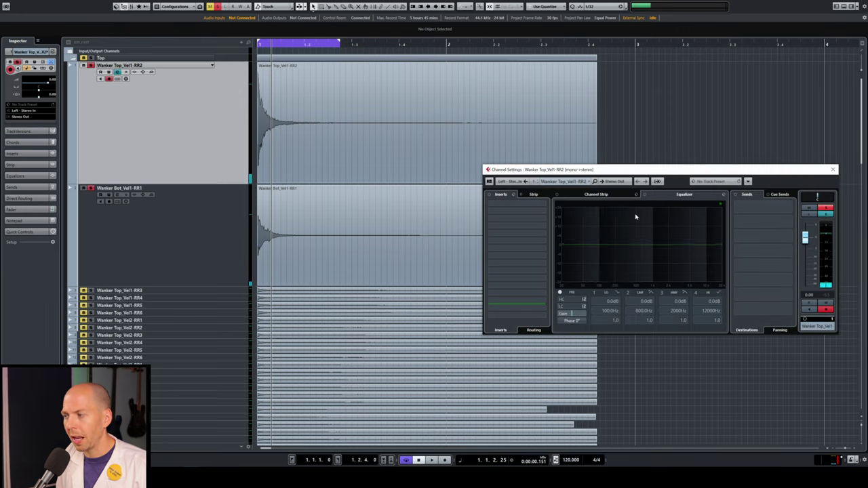
{"action": "left_click", "coordinate": [572, 321]}
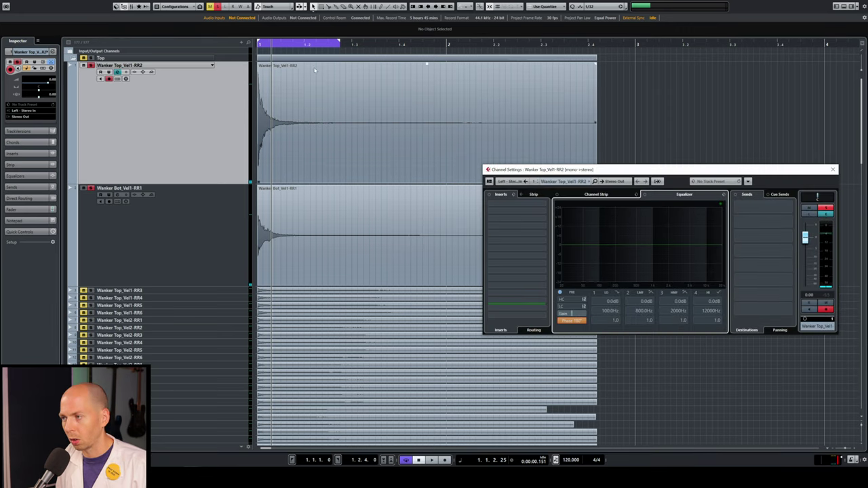
{"action": "key", "text": "space"}
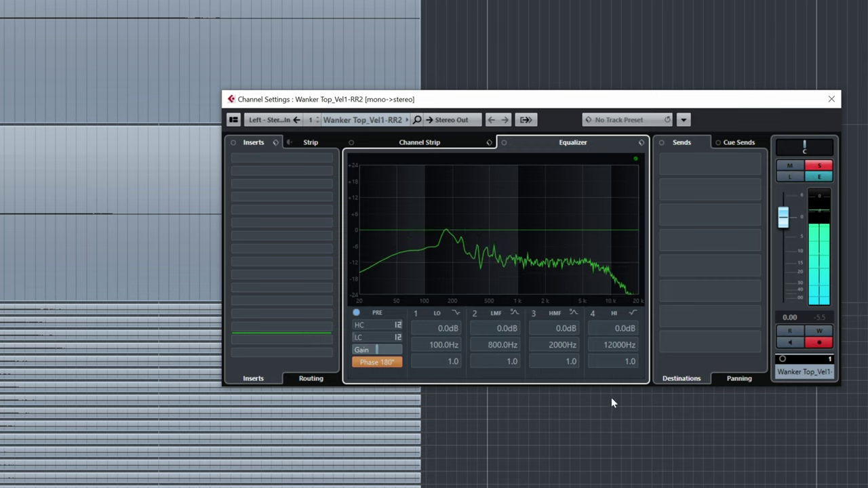
{"action": "left_click", "coordinate": [388, 363]}
{"action": "left_click", "coordinate": [390, 364]}
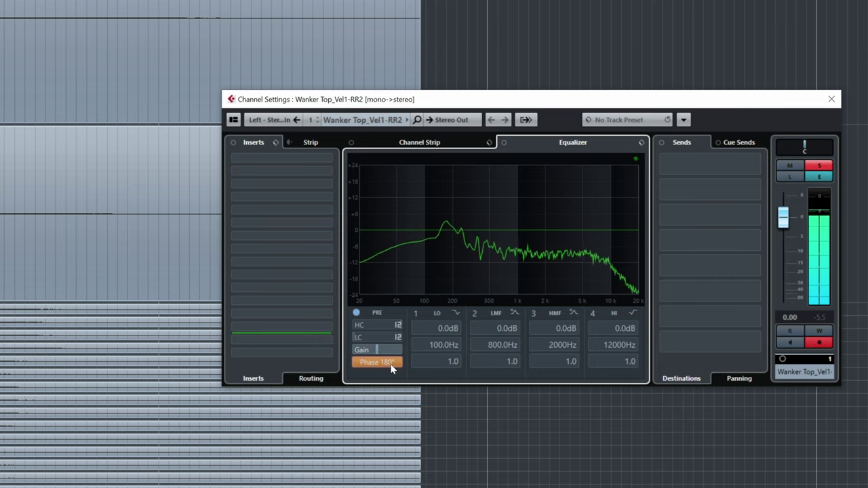
{"action": "left_click", "coordinate": [390, 363]}
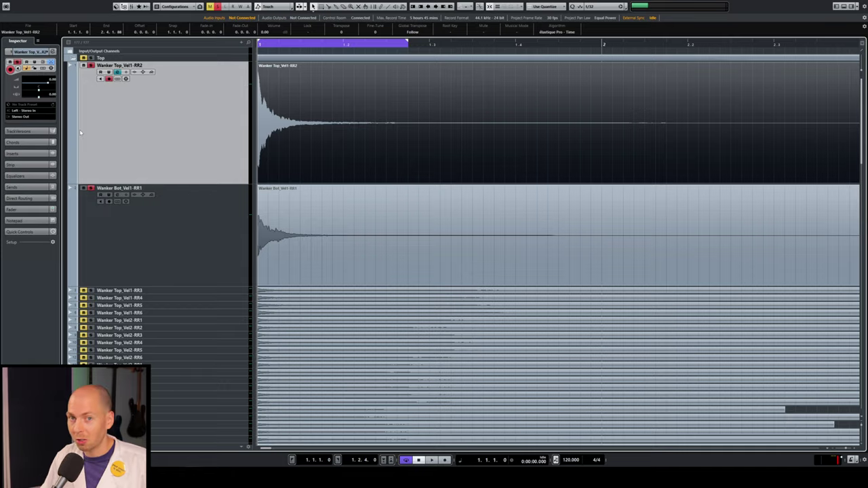
- Look over the tracks of all mic folders and select the range from Wanker Top_Vel1-RR2 to Wanker Top_Vel1-RR6
{"action": "key", "text": "shift+f"}
{"action": "scroll", "coordinate": [563, 166], "scroll_direction": "down", "scroll_amount": 10}
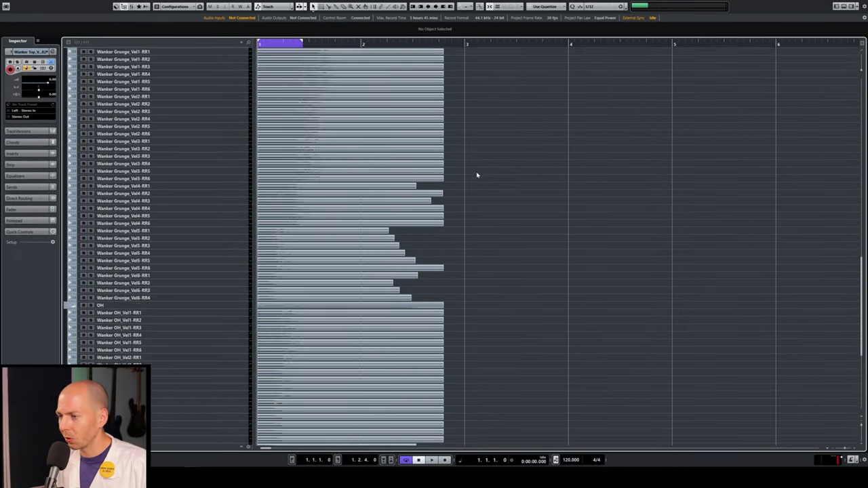
{"action": "scroll", "coordinate": [478, 175], "scroll_direction": "up", "scroll_amount": 5}
{"action": "scroll", "coordinate": [320, 319], "scroll_direction": "up", "scroll_amount": 5}
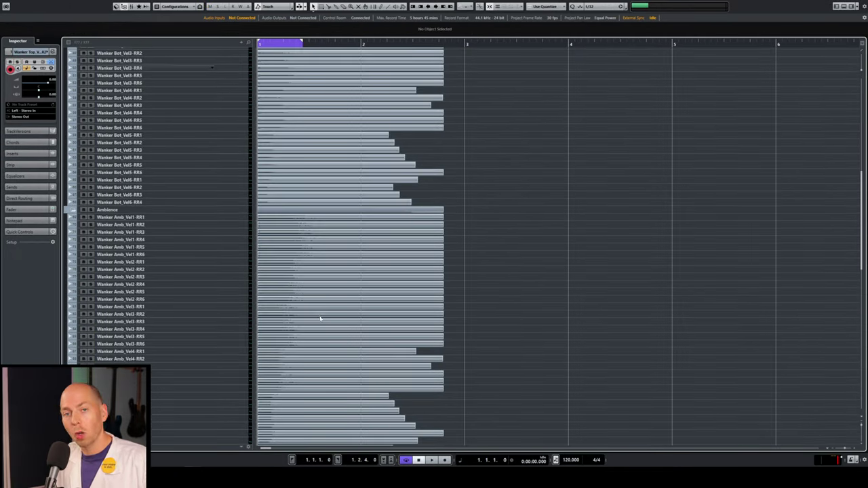
{"action": "scroll", "coordinate": [309, 293], "scroll_direction": "up", "scroll_amount": 5}
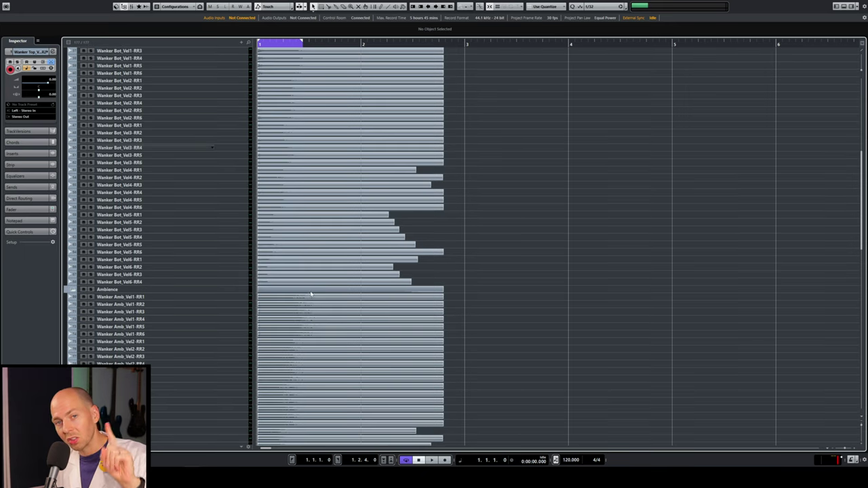
{"action": "scroll", "coordinate": [309, 288], "scroll_direction": "up", "scroll_amount": 3}
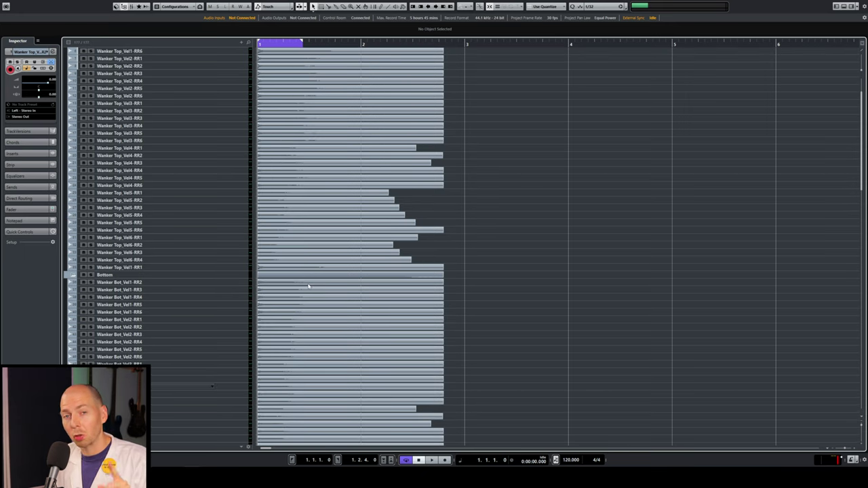
{"action": "scroll", "coordinate": [308, 286], "scroll_direction": "up", "scroll_amount": 2}
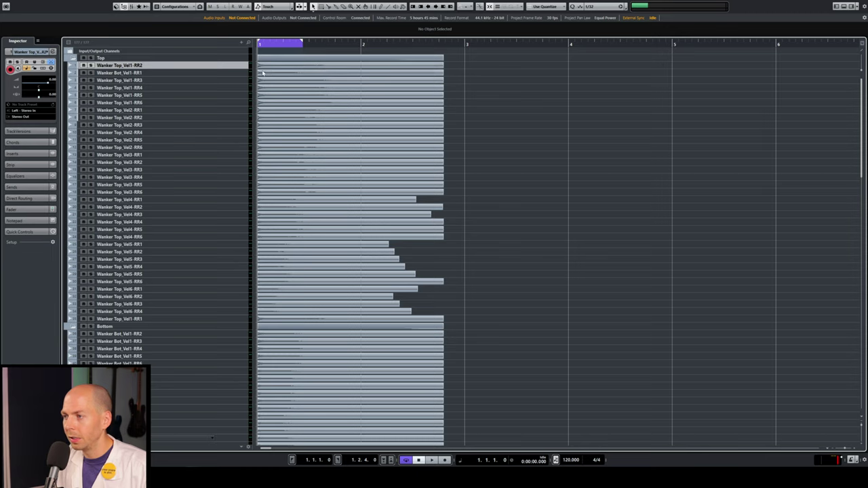
{"action": "left_click", "coordinate": [141, 103]}
{"action": "left_click", "coordinate": [146, 65], "text": "shift"}
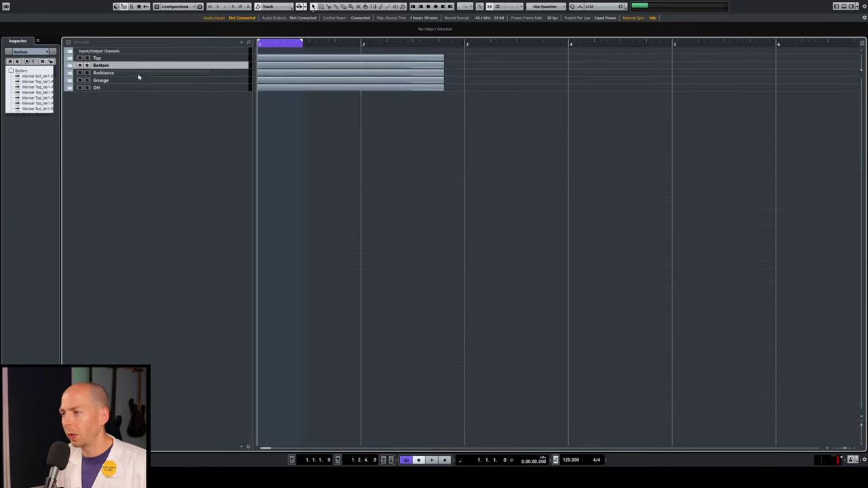
- Go through the Top, Bottom, Ambience and Grunge folder tracks one after another
{"action": "left_click", "coordinate": [110, 58]}
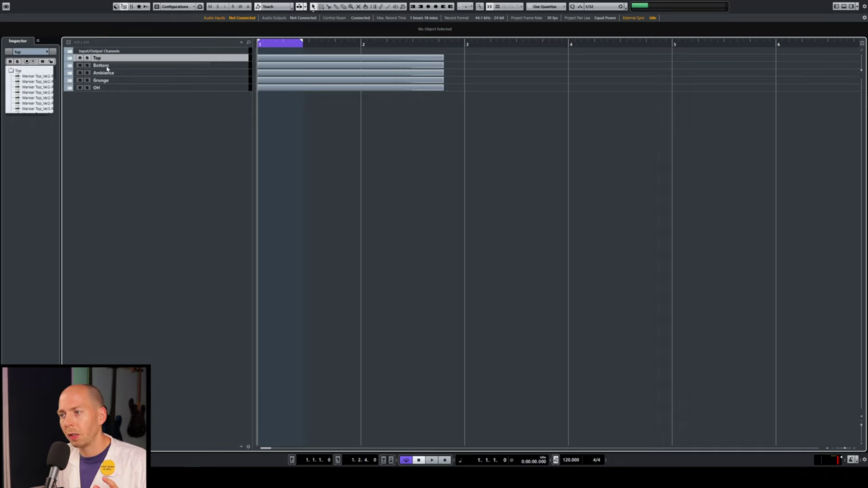
{"action": "left_click", "coordinate": [105, 66]}
{"action": "left_click", "coordinate": [106, 74]}
{"action": "left_click", "coordinate": [120, 80]}
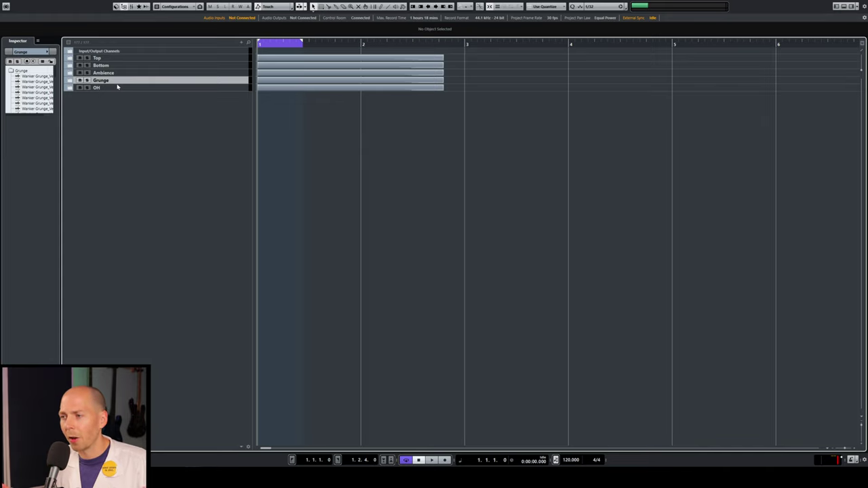
{"action": "double_click", "coordinate": [111, 80]}
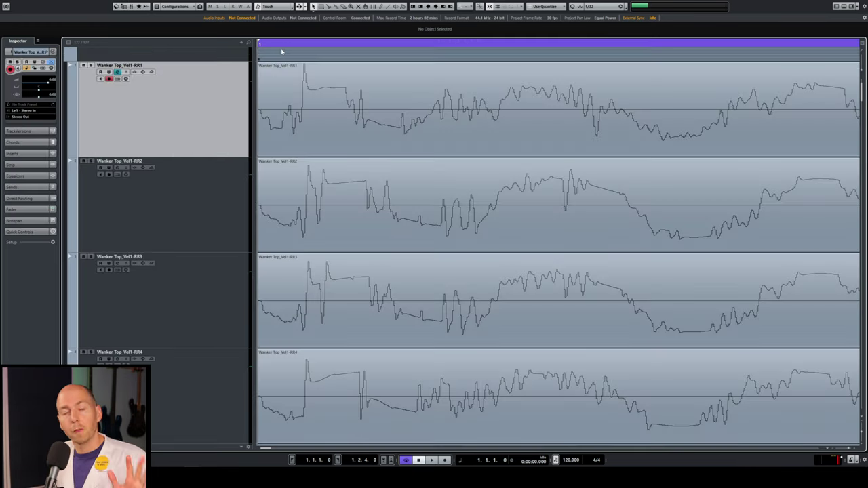
- Examine the waveform starts of the Top mic samples across the velocity layers to compare their polarity and alignment
{"action": "left_click_drag", "start_coordinate": [280, 43], "coordinate": [285, 17]}
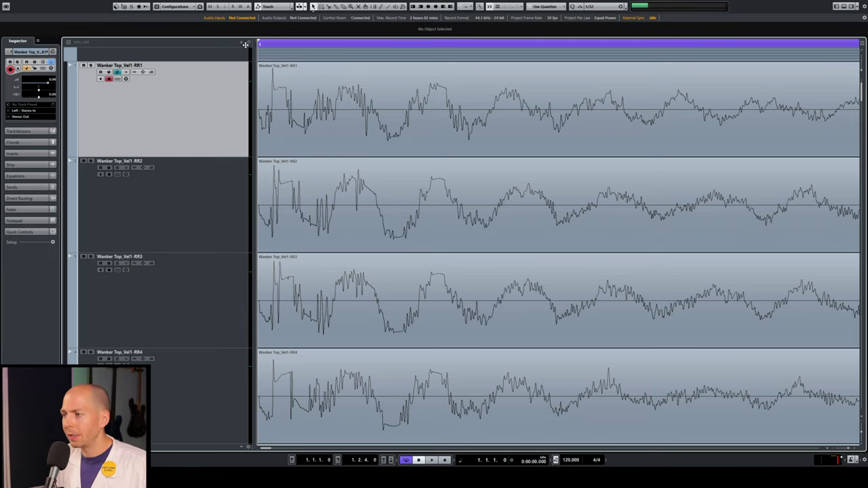
{"action": "left_click_drag", "start_coordinate": [264, 54], "coordinate": [246, 103]}
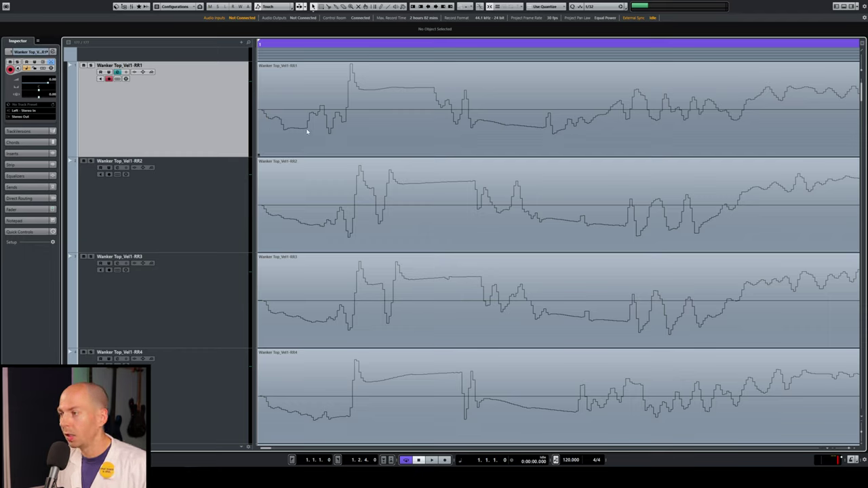
{"action": "scroll", "coordinate": [339, 131], "scroll_direction": "down", "scroll_amount": 10}
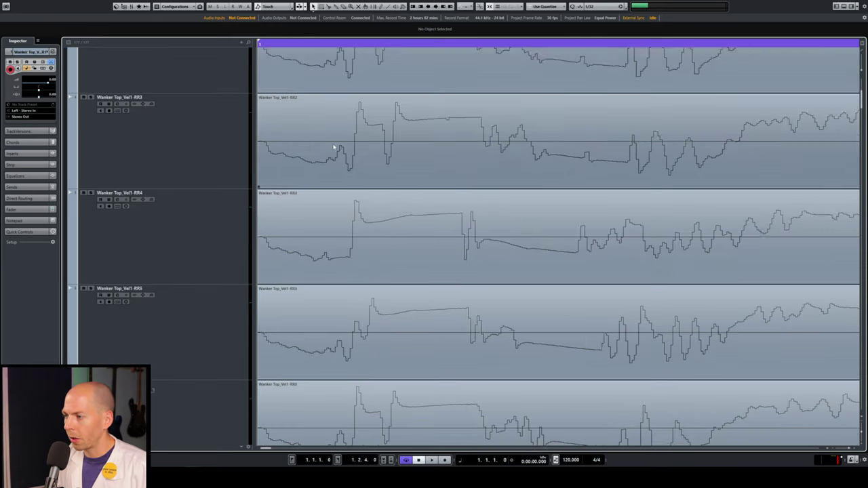
{"action": "scroll", "coordinate": [306, 131], "scroll_direction": "down", "scroll_amount": 15}
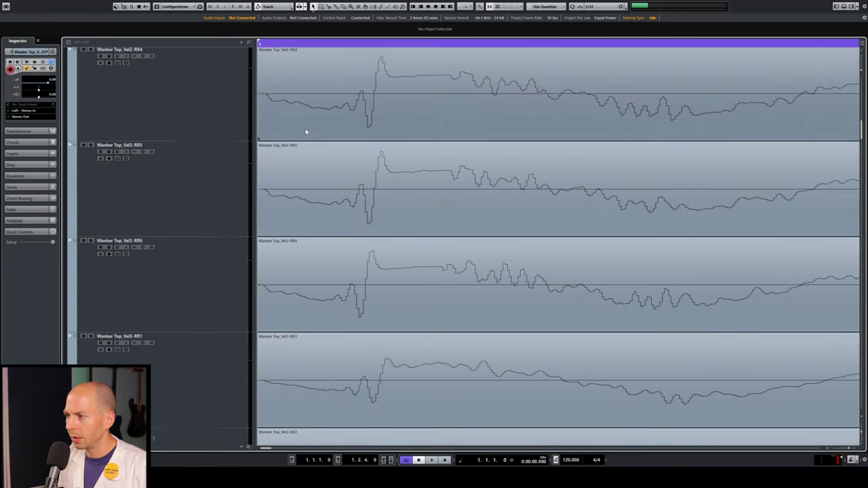
{"action": "scroll", "coordinate": [335, 181], "scroll_direction": "up", "scroll_amount": 20}
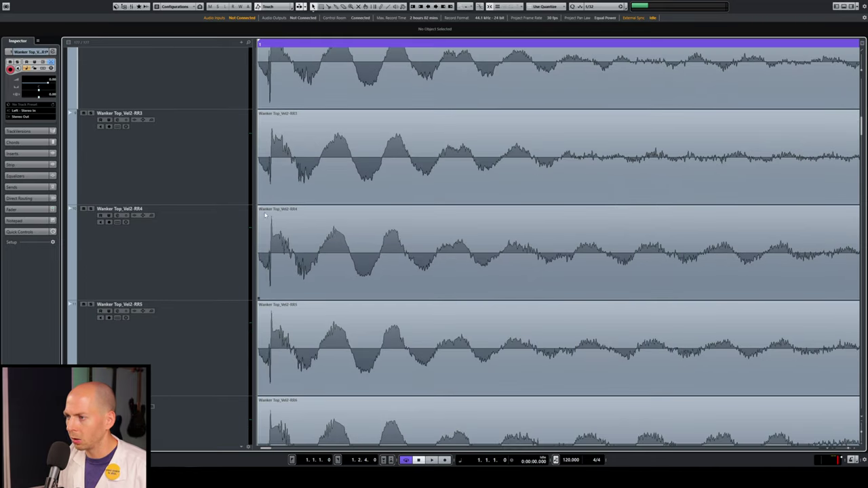
{"action": "left_click", "coordinate": [265, 208]}
{"action": "scroll", "coordinate": [265, 209], "scroll_direction": "down", "scroll_amount": 5}
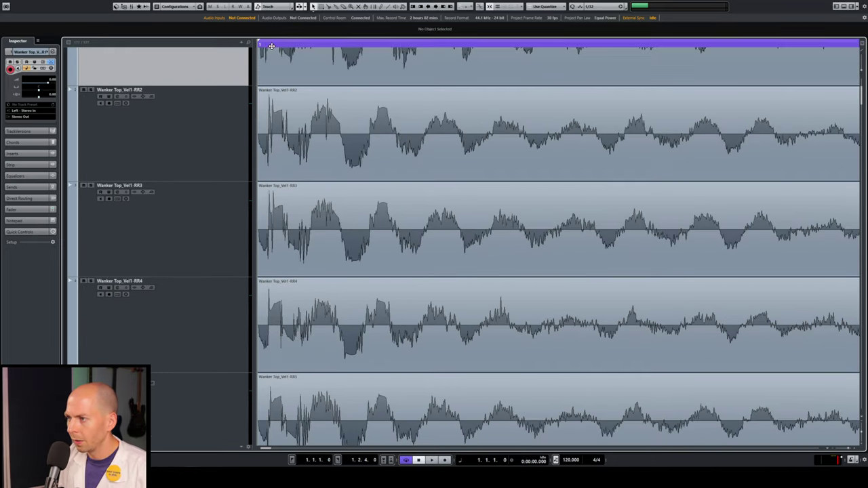
{"action": "scroll", "coordinate": [269, 61], "scroll_direction": "up", "scroll_amount": 5}
{"action": "scroll", "coordinate": [268, 61], "scroll_direction": "up", "scroll_amount": 2}
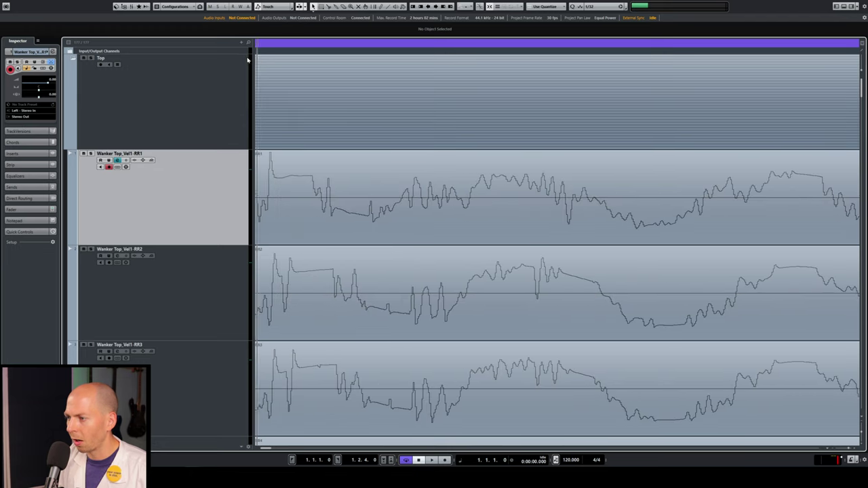
{"action": "scroll", "coordinate": [305, 51], "scroll_direction": "down", "scroll_amount": 6}
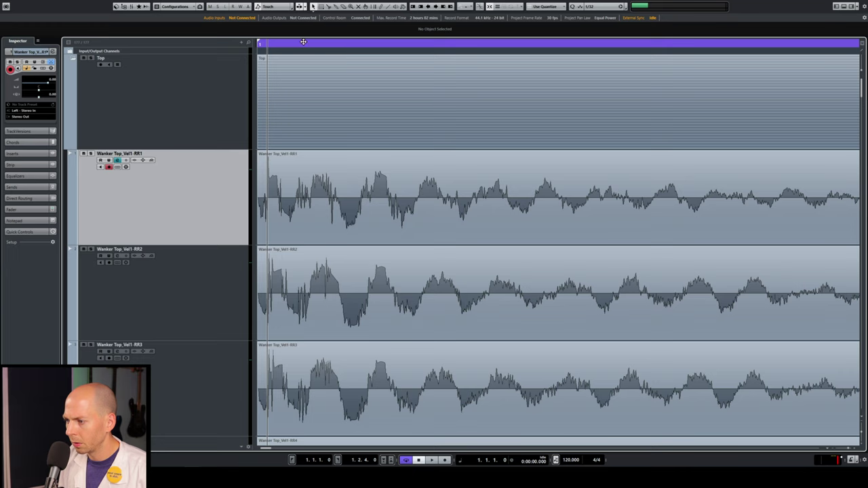
- Compare the initial waveform polarity of all Top mic samples from Vel1 to Vel6 with the first Bottom mic samples
{"action": "scroll", "coordinate": [305, 42], "scroll_direction": "up", "scroll_amount": 1}
{"action": "scroll", "coordinate": [292, 129], "scroll_direction": "down", "scroll_amount": 5}
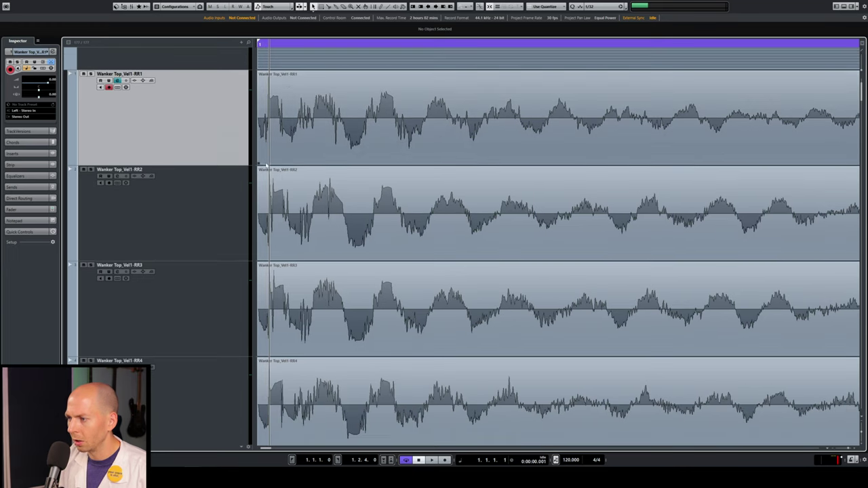
{"action": "scroll", "coordinate": [274, 158], "scroll_direction": "down", "scroll_amount": 7}
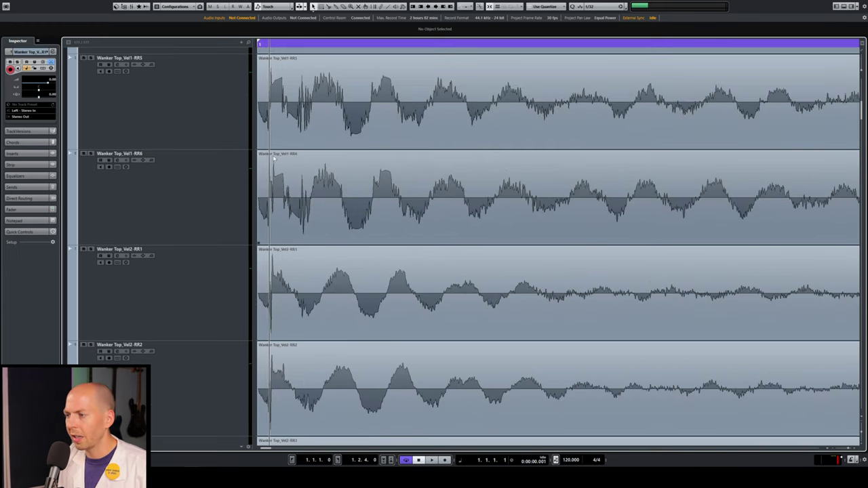
{"action": "scroll", "coordinate": [282, 203], "scroll_direction": "down", "scroll_amount": 3}
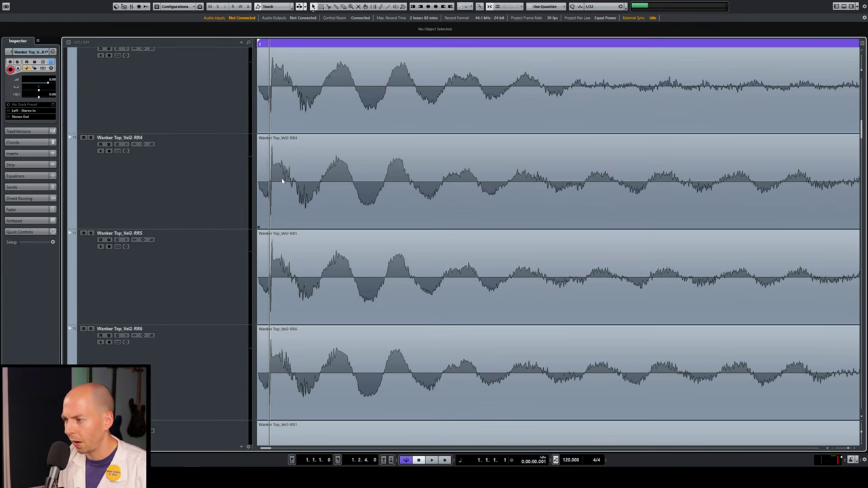
{"action": "scroll", "coordinate": [282, 181], "scroll_direction": "down", "scroll_amount": 20}
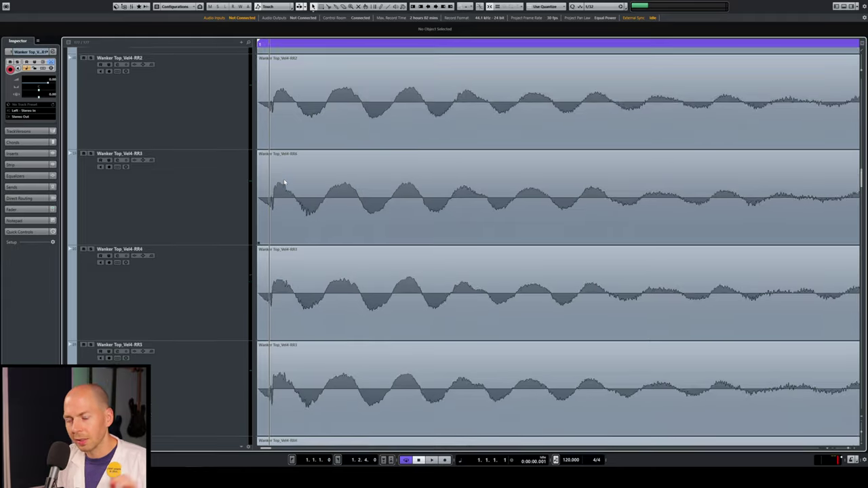
{"action": "scroll", "coordinate": [283, 181], "scroll_direction": "down", "scroll_amount": 20}
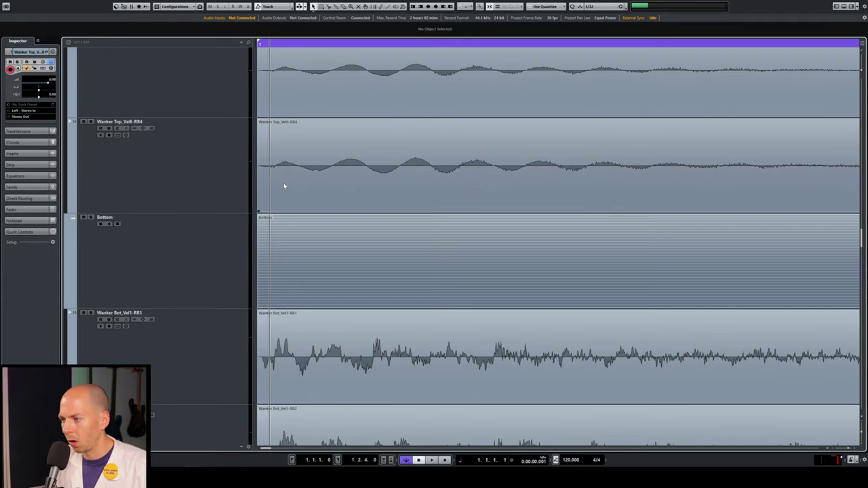
{"action": "scroll", "coordinate": [284, 186], "scroll_direction": "down", "scroll_amount": 2}
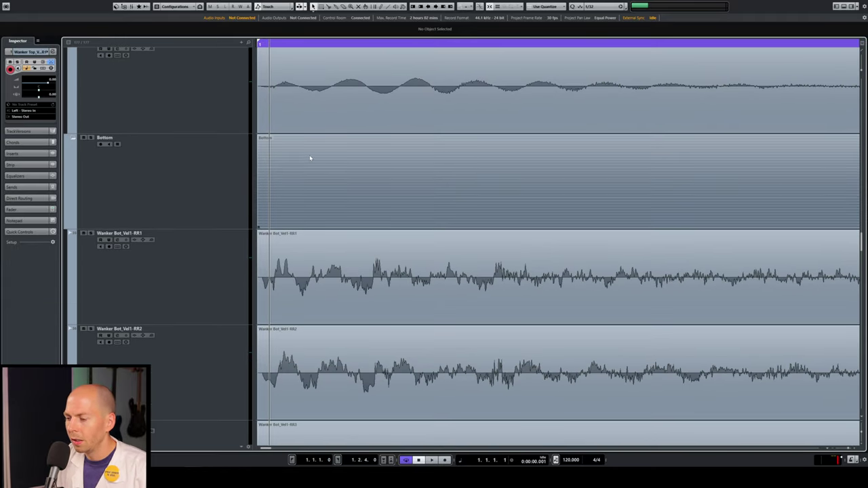
{"action": "scroll", "coordinate": [299, 229], "scroll_direction": "up", "scroll_amount": 10}
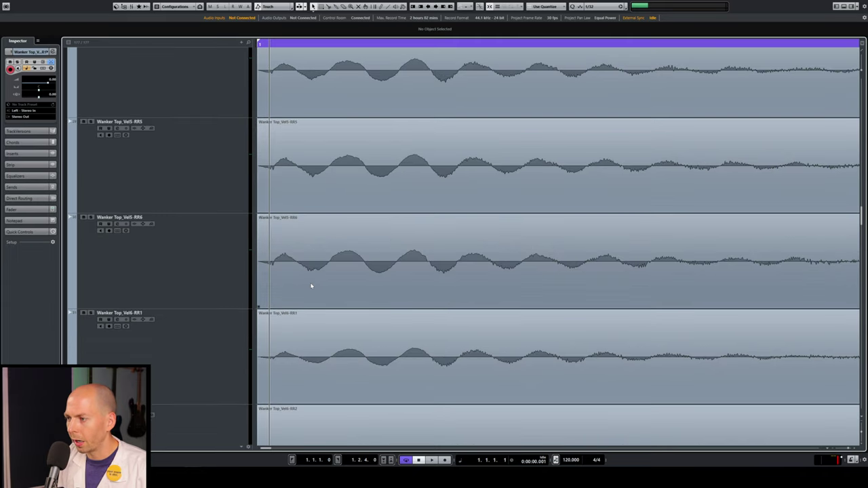
{"action": "scroll", "coordinate": [305, 281], "scroll_direction": "down", "scroll_amount": 12}
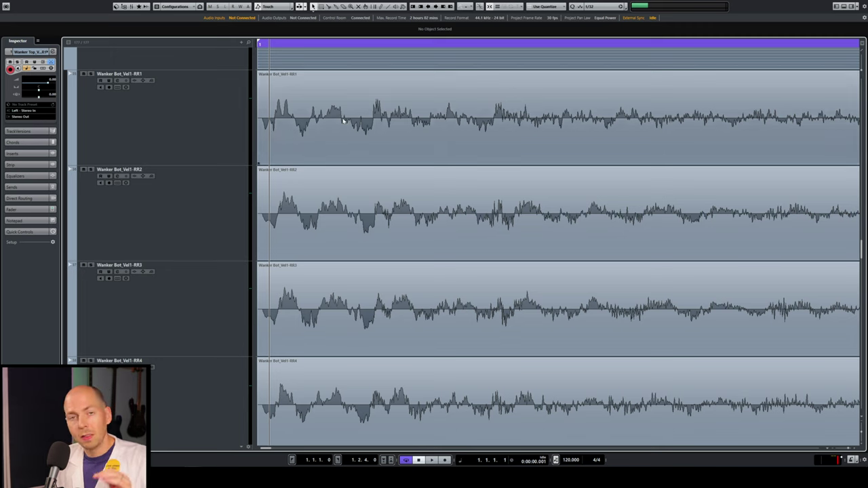
- Apply the Phase Reverse process to the Wanker Bot_Vel1-RR1 event and compare it with the Top samples above
{"action": "left_click", "coordinate": [344, 122]}
{"action": "left_click", "coordinate": [85, 2]}
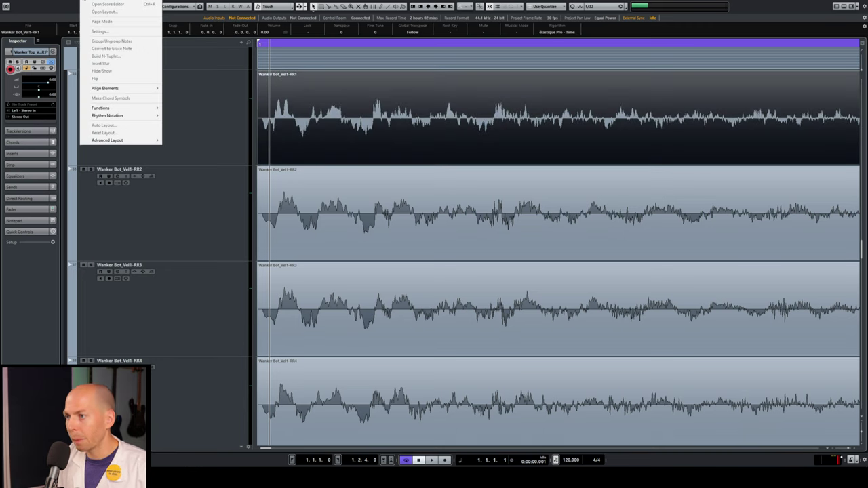
{"action": "mouse_move", "coordinate": [135, 43]}
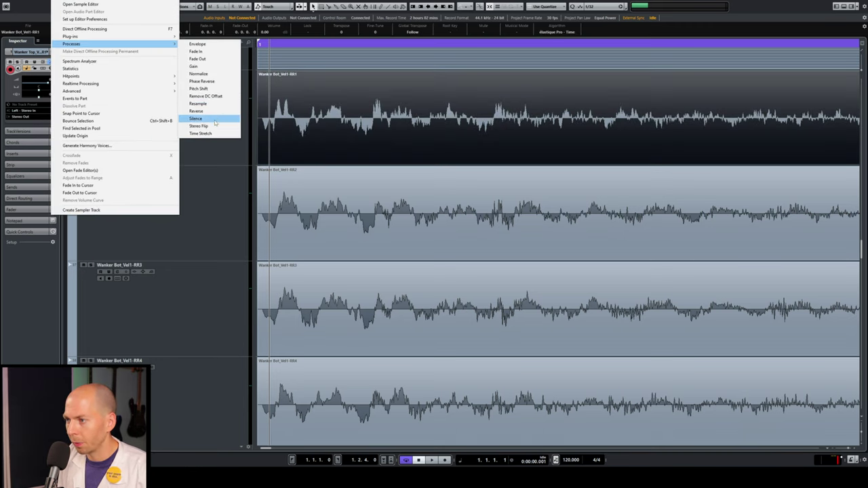
{"action": "left_click", "coordinate": [210, 81]}
{"action": "scroll", "coordinate": [295, 90], "scroll_direction": "up", "scroll_amount": 5}
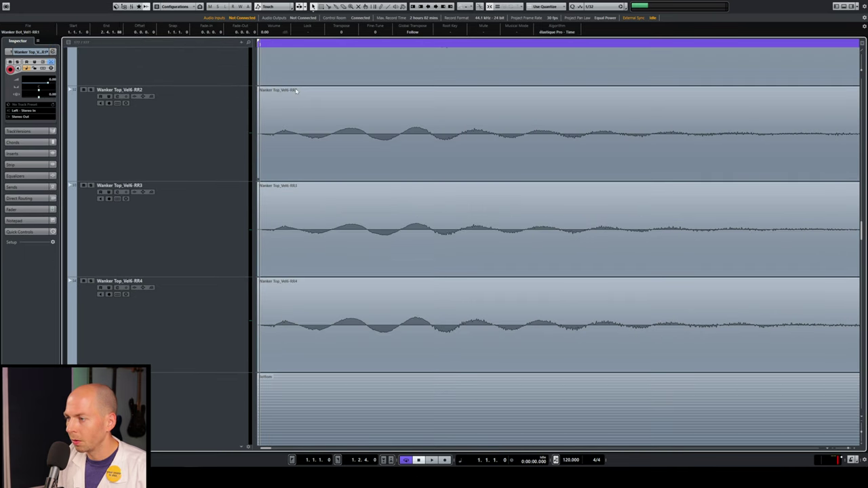
{"action": "scroll", "coordinate": [319, 132], "scroll_direction": "down", "scroll_amount": 5}
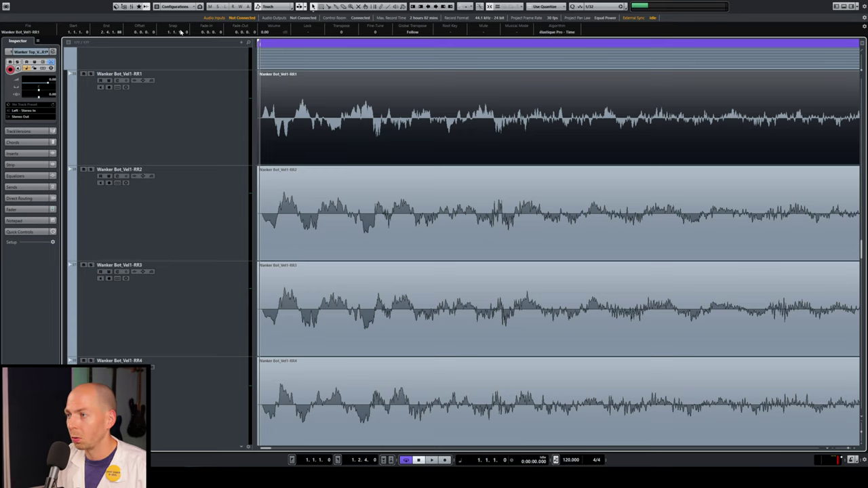
- Reverse the phase of the Wanker Bot_Vel1-RR1 event a second time to restore its original polarity
{"action": "left_click", "coordinate": [78, 2]}
{"action": "left_click", "coordinate": [68, 1]}
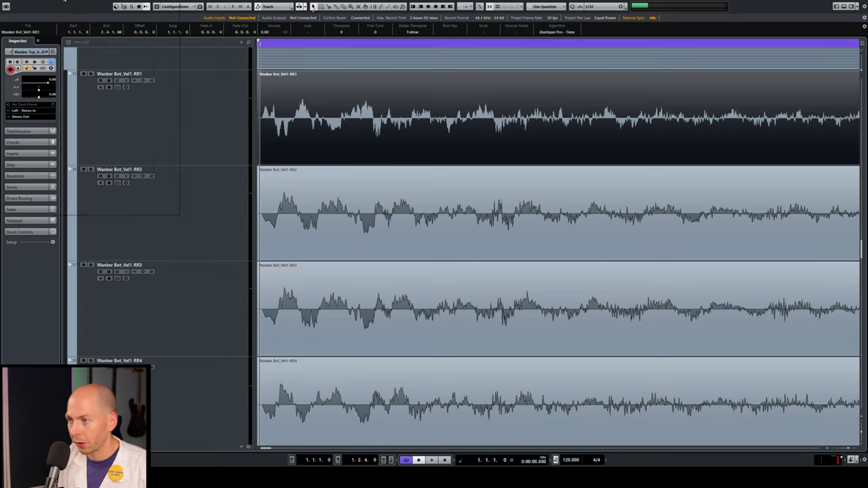
{"action": "left_click", "coordinate": [64, 2]}
{"action": "mouse_move", "coordinate": [78, 44]}
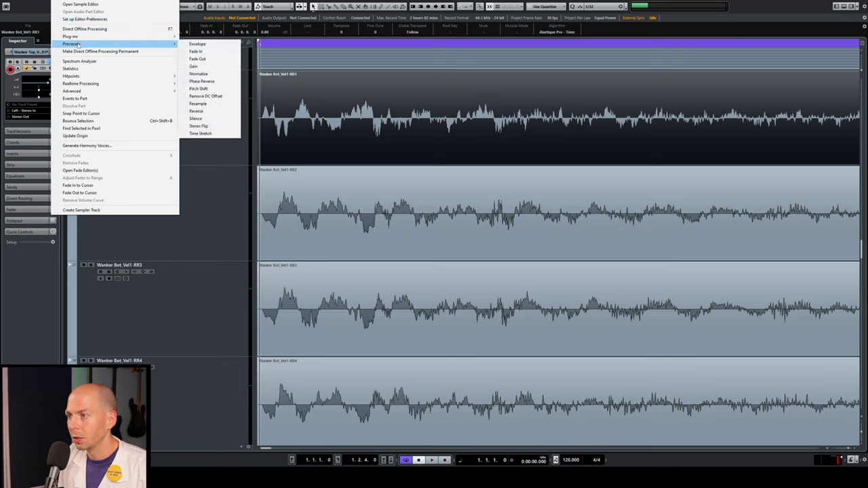
{"action": "left_click", "coordinate": [203, 82]}
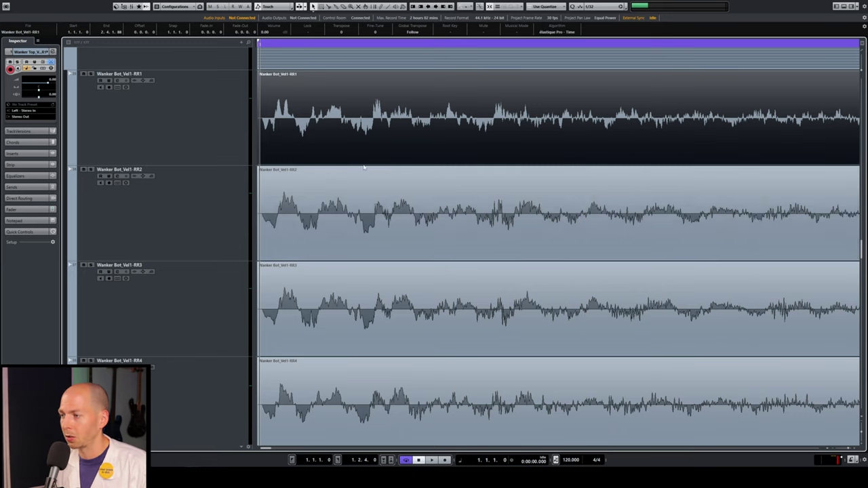
- Examine the Bottom mic samples across all velocity layers and compare their polarity with the Top mic samples
{"action": "scroll", "coordinate": [315, 146], "scroll_direction": "up", "scroll_amount": 5}
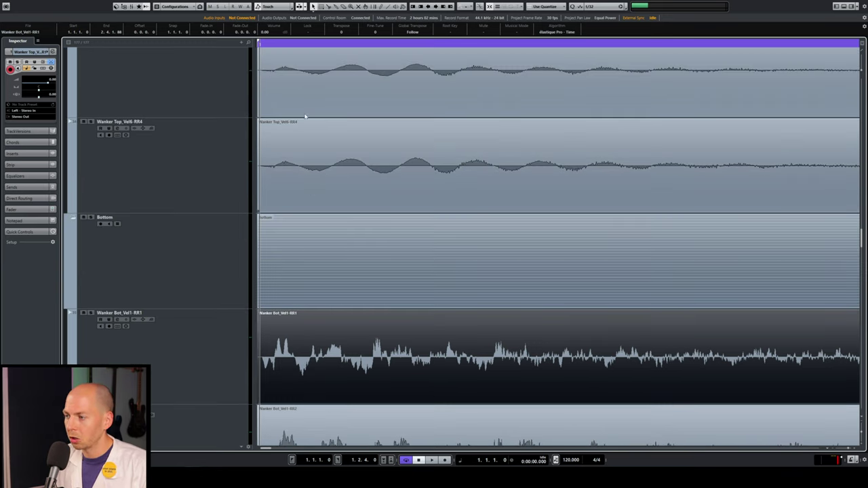
{"action": "scroll", "coordinate": [311, 178], "scroll_direction": "down", "scroll_amount": 5}
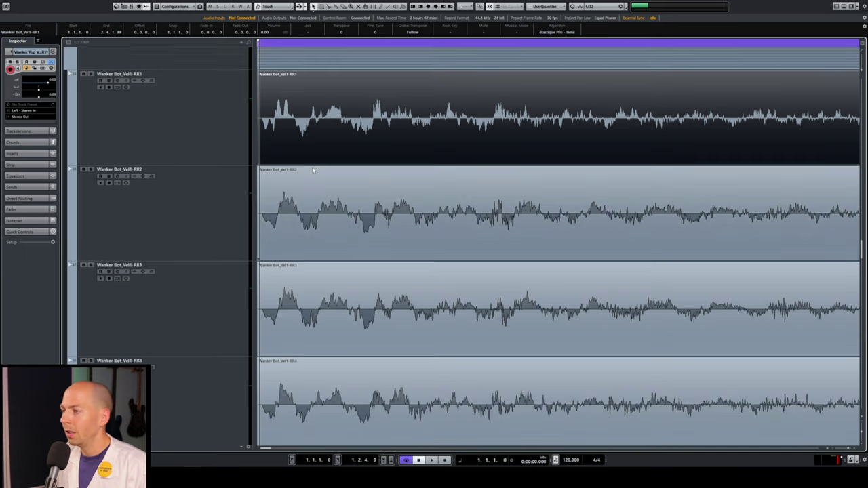
{"action": "scroll", "coordinate": [294, 118], "scroll_direction": "up", "scroll_amount": 4}
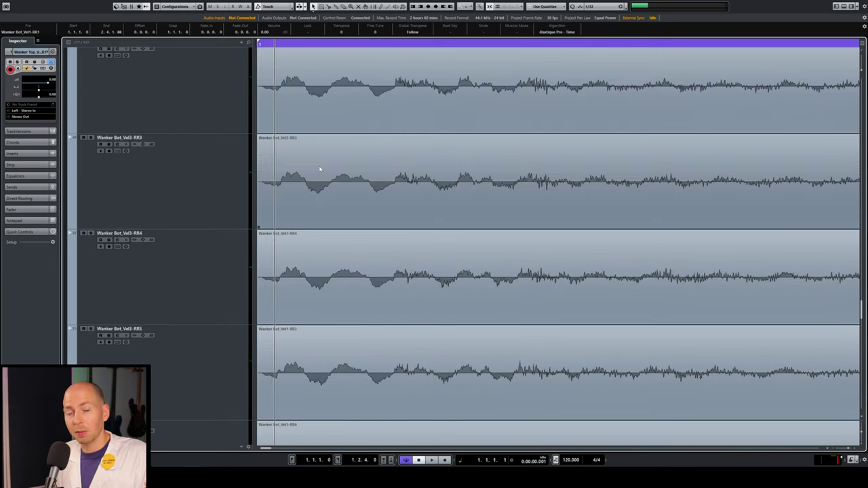
{"action": "scroll", "coordinate": [319, 165], "scroll_direction": "down", "scroll_amount": 5}
{"action": "scroll", "coordinate": [321, 147], "scroll_direction": "down", "scroll_amount": 20}
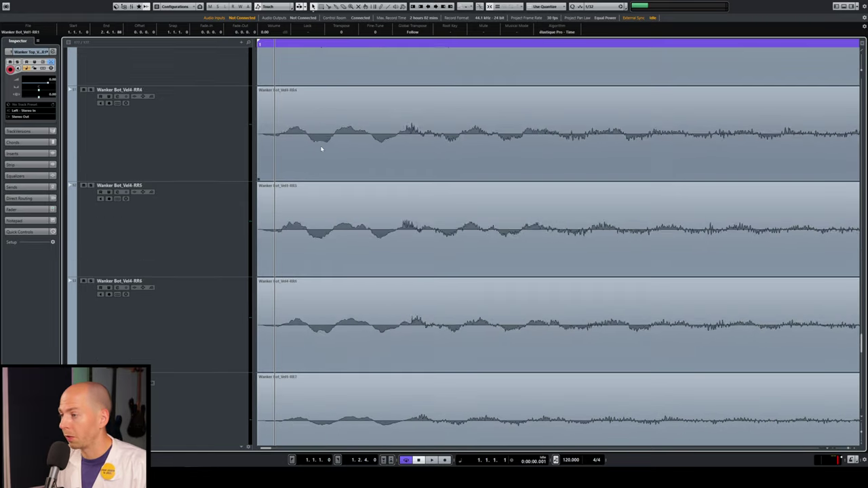
{"action": "scroll", "coordinate": [296, 231], "scroll_direction": "down", "scroll_amount": 5}
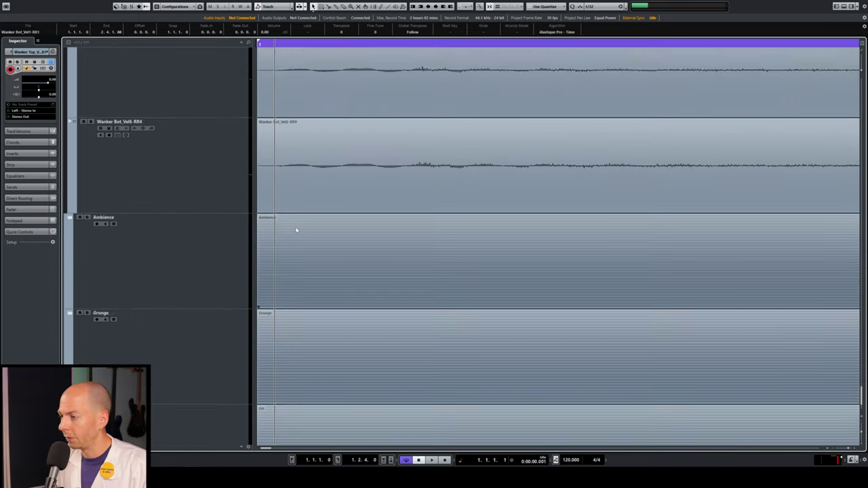
{"action": "scroll", "coordinate": [321, 204], "scroll_direction": "down", "scroll_amount": 20}
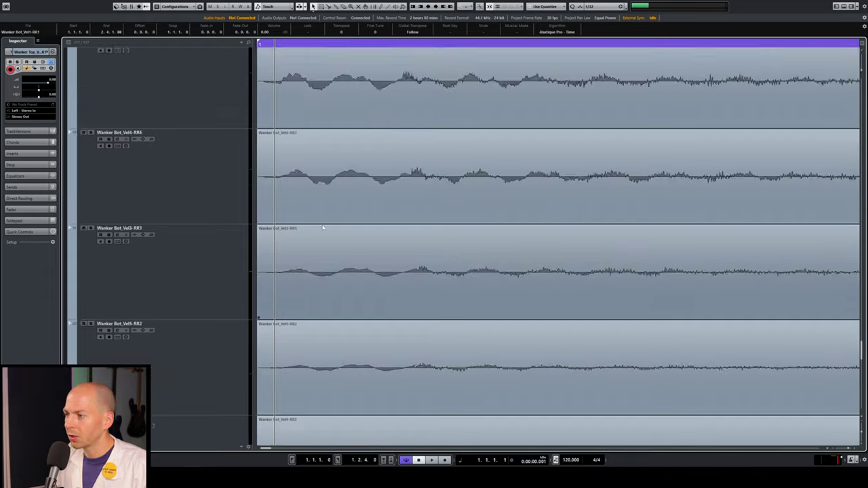
{"action": "scroll", "coordinate": [322, 228], "scroll_direction": "up", "scroll_amount": 20}
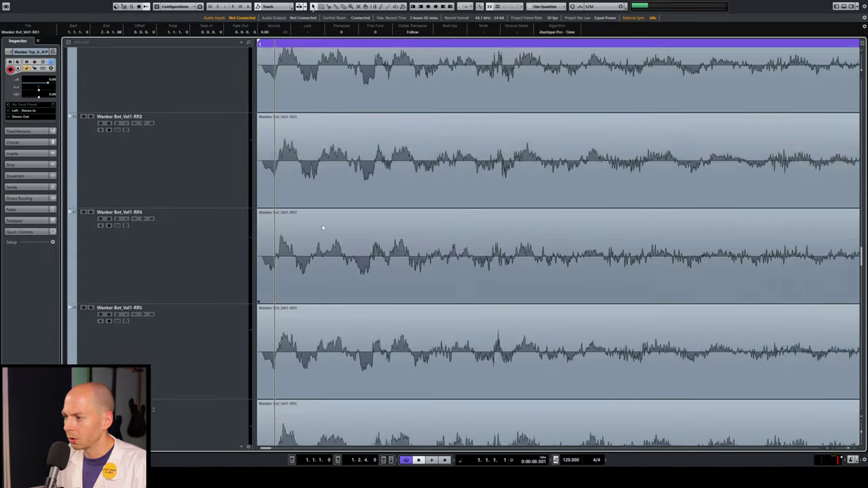
{"action": "left_click", "coordinate": [315, 227]}
{"action": "scroll", "coordinate": [305, 237], "scroll_direction": "up", "scroll_amount": 20}
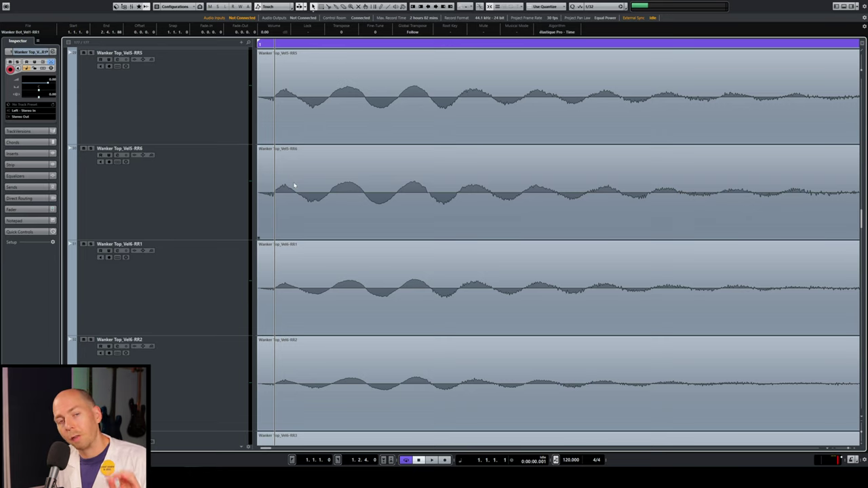
{"action": "scroll", "coordinate": [342, 231], "scroll_direction": "down", "scroll_amount": 20}
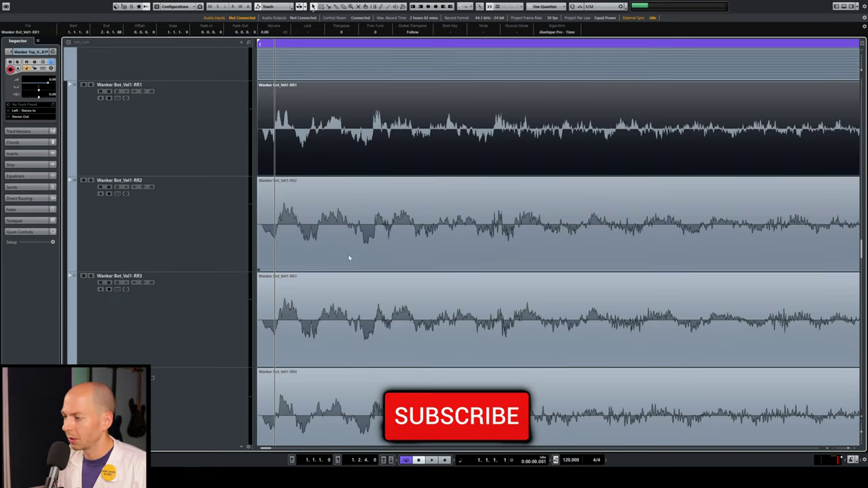
- Shift the Wanker Bot_Vel1-RR1 event slightly later on the timeline so it starts at about 1.1.1.1
{"action": "scroll", "coordinate": [349, 258], "scroll_direction": "up", "scroll_amount": 2}
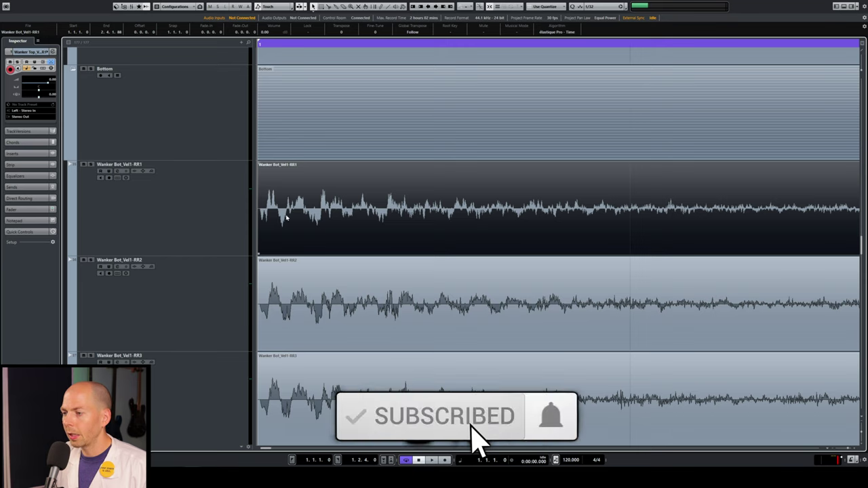
{"action": "left_click_drag", "start_coordinate": [284, 222], "coordinate": [292, 222]}
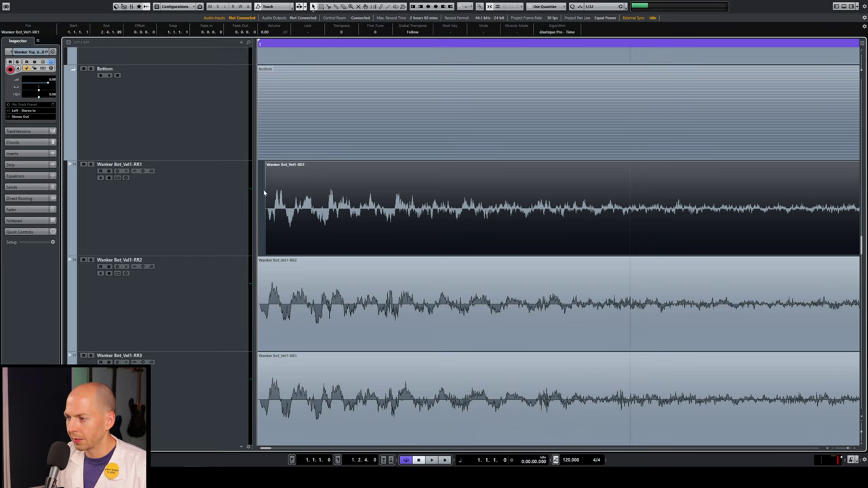
{"action": "scroll", "coordinate": [267, 192], "scroll_direction": "up", "scroll_amount": 2}
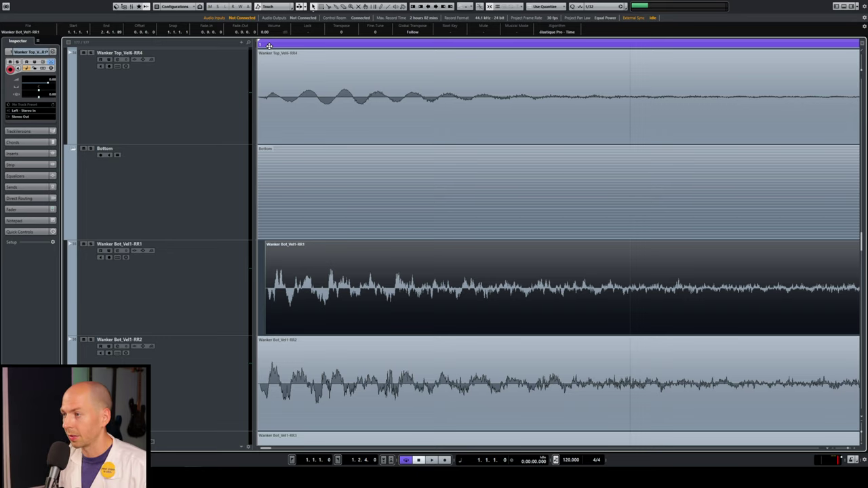
{"action": "left_click_drag", "start_coordinate": [259, 46], "coordinate": [305, 267]}
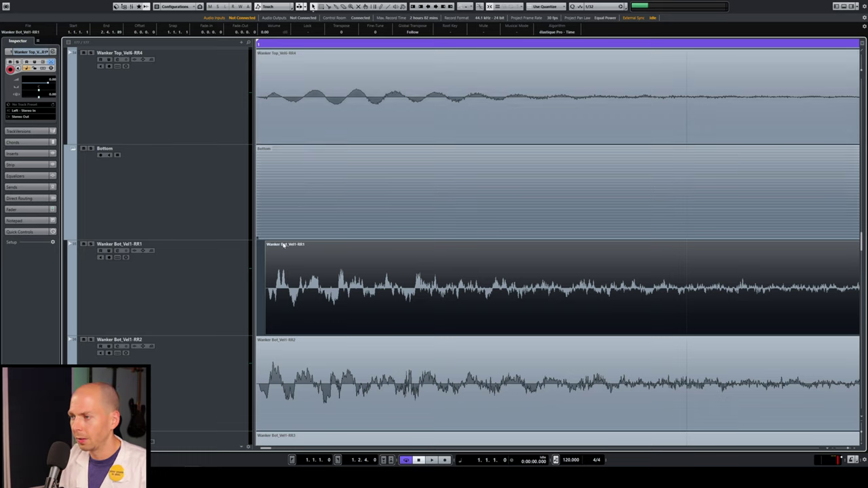
- Solo the Wanker Bot_Vel1-RR1 and Wanker Top_Vel1-RR1 tracks and open the channel settings of Wanker Top_Vel1-RR1
{"action": "left_click", "coordinate": [217, 287]}
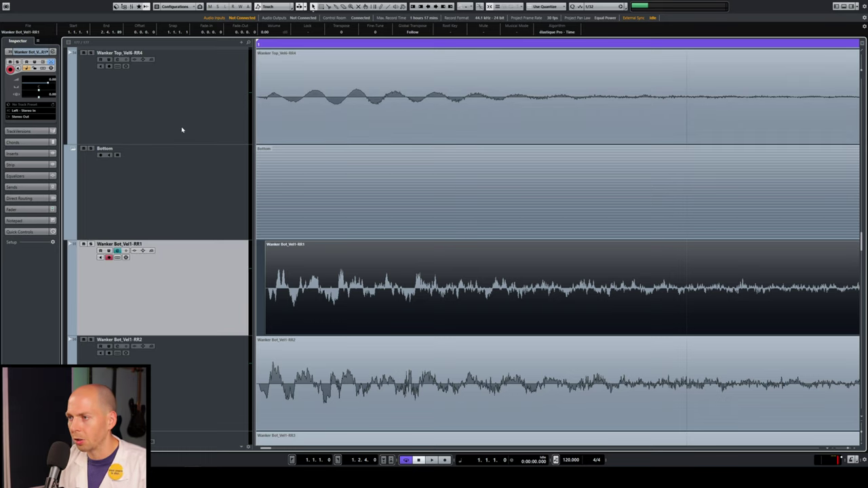
{"action": "scroll", "coordinate": [170, 132], "scroll_direction": "down", "scroll_amount": 3}
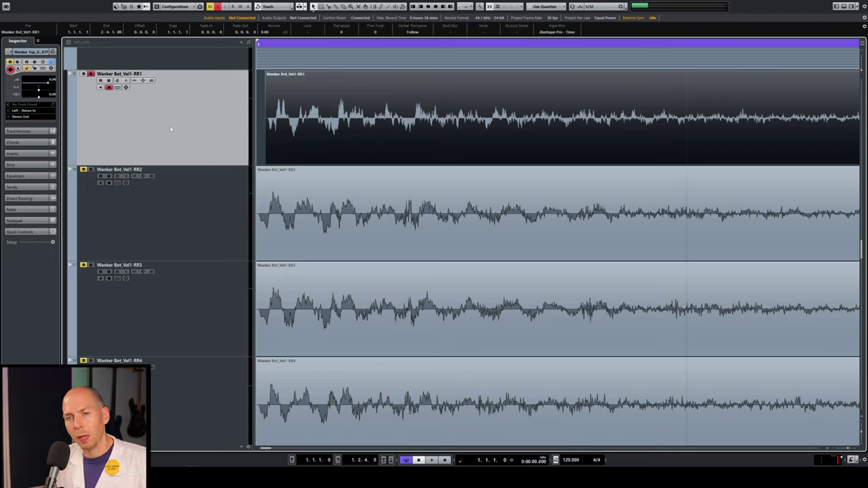
{"action": "left_click", "coordinate": [52, 53]}
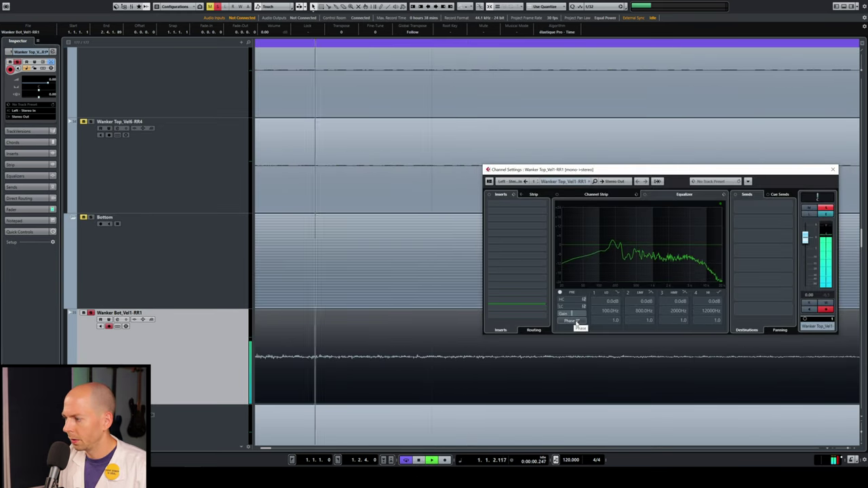
- Toggle the Wanker Top_Vel1-RR1 channel's phase between 180° and 0° to compare it against the shifted bottom mic, finishing at 0°
{"action": "left_click", "coordinate": [575, 324]}
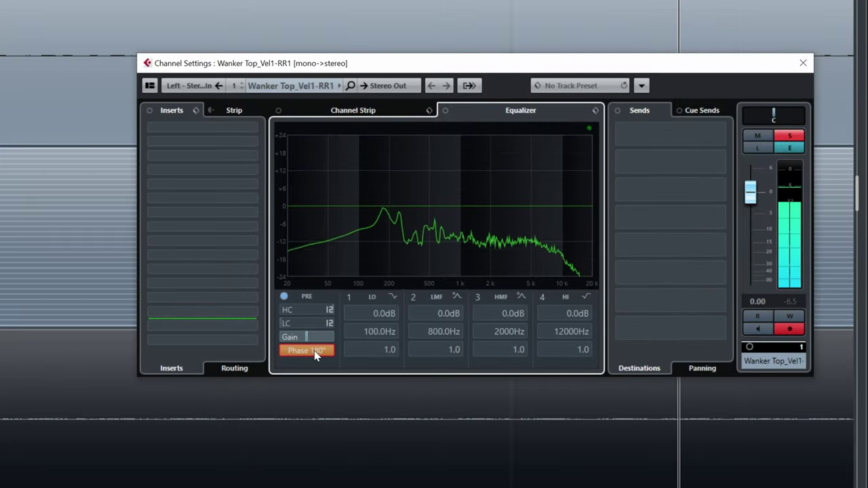
{"action": "left_click", "coordinate": [307, 351]}
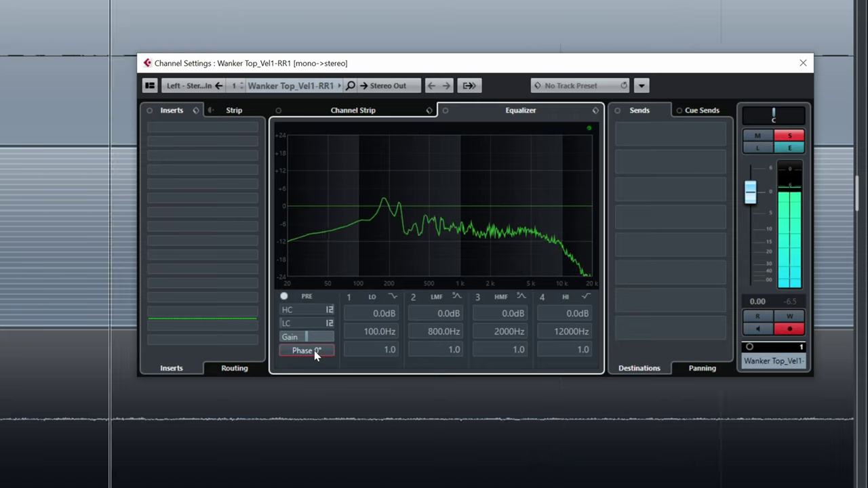
{"action": "left_click", "coordinate": [314, 350]}
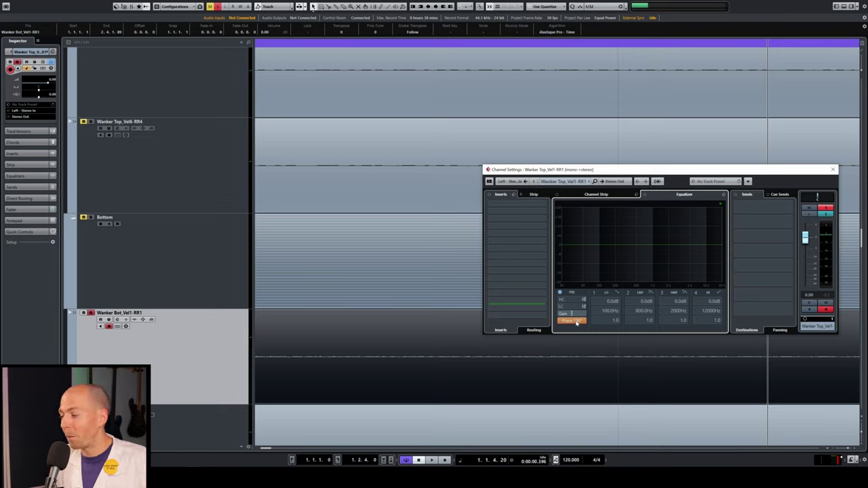
{"action": "left_click", "coordinate": [576, 321]}
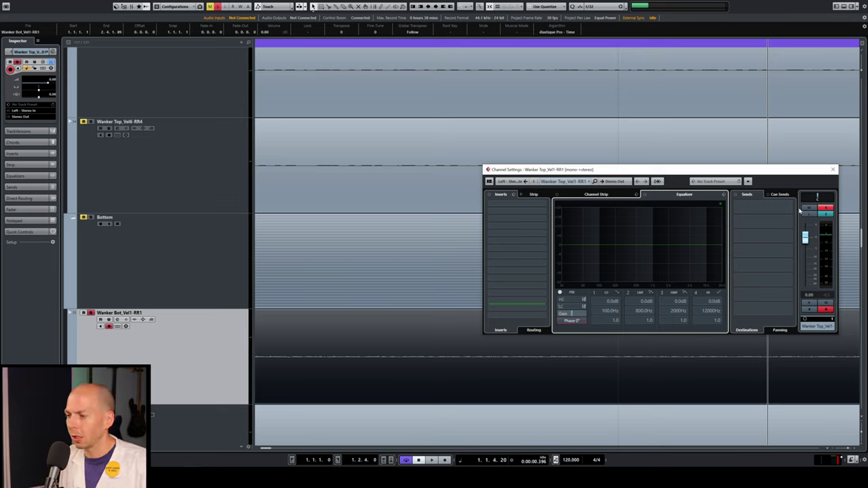
- Close the channel settings and move the Wanker Bot_Vel1-RR1 event back to the project start at 1.1.1.0
{"action": "left_click", "coordinate": [834, 169]}
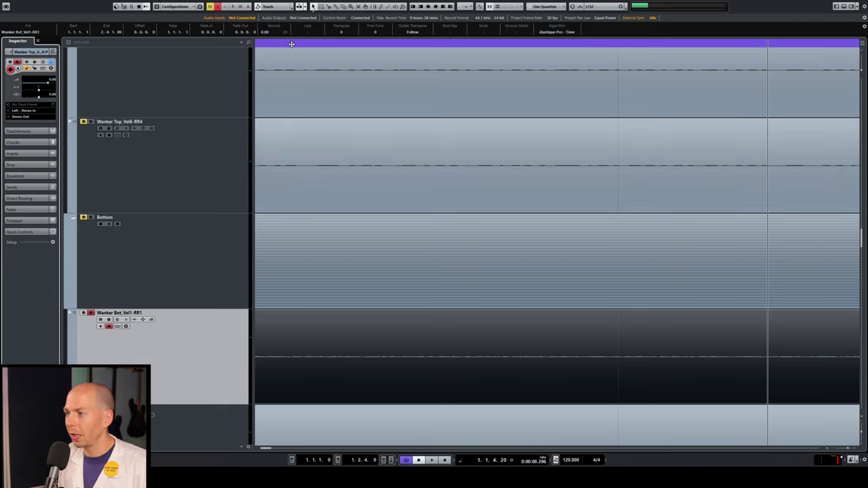
{"action": "left_click", "coordinate": [290, 43]}
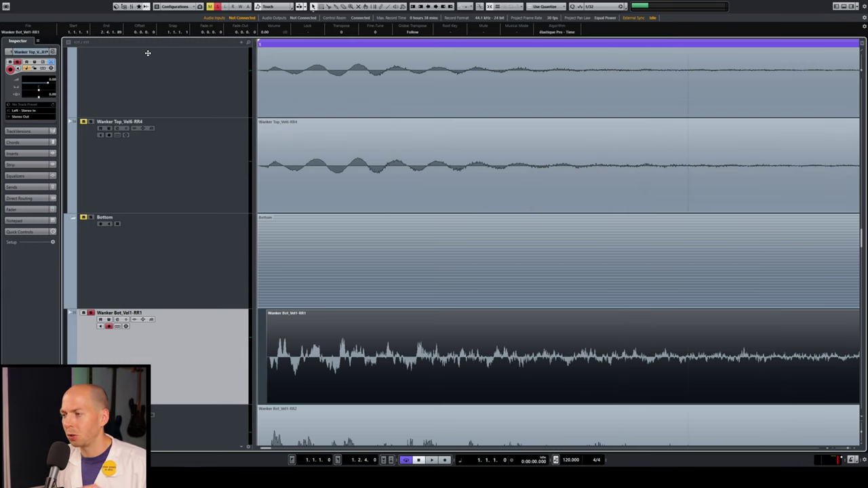
{"action": "key", "text": "Home"}
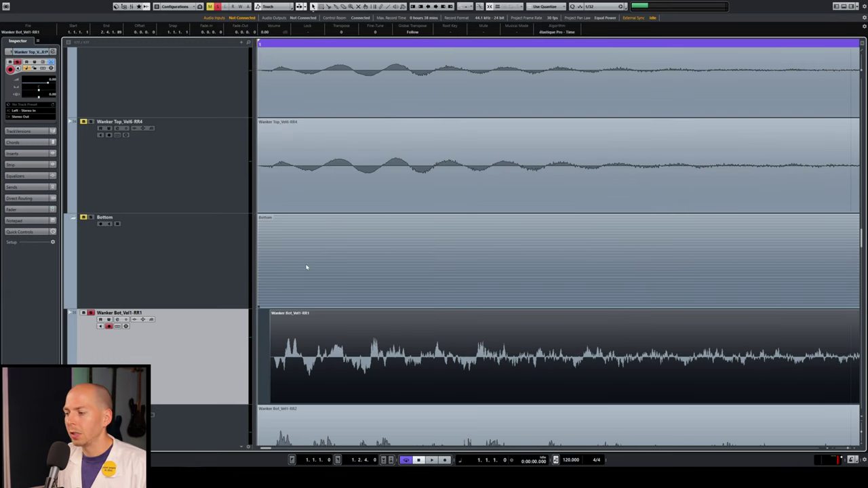
{"action": "scroll", "coordinate": [305, 267], "scroll_direction": "down", "scroll_amount": 3}
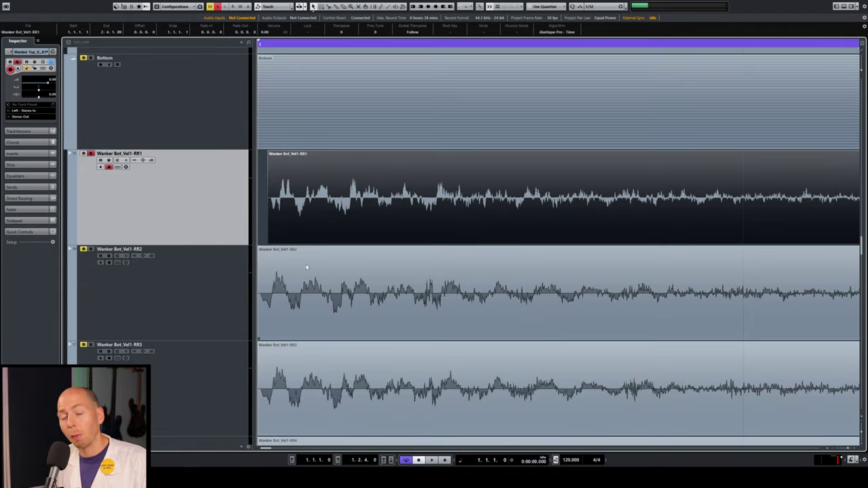
{"action": "left_click_drag", "start_coordinate": [324, 191], "coordinate": [314, 191]}
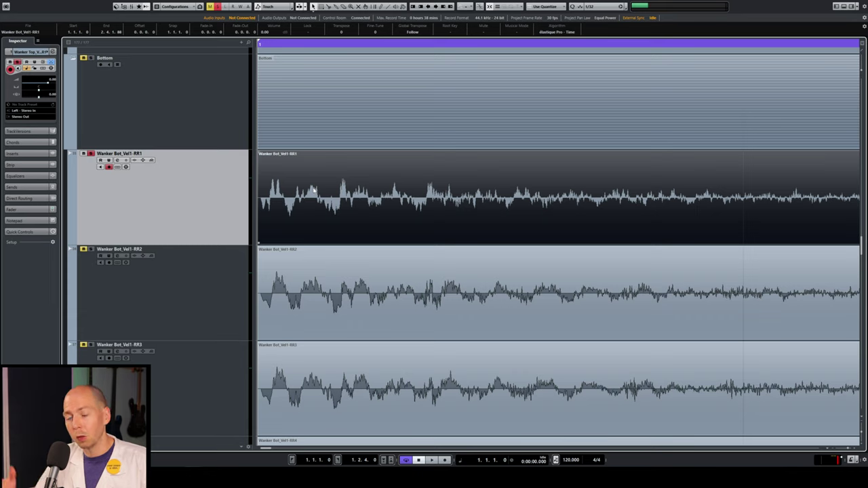
- Compare the onset timing of the Top, Bottom, Ambience and OH mic samples across their velocity layers
{"action": "scroll", "coordinate": [364, 226], "scroll_direction": "up", "scroll_amount": 5}
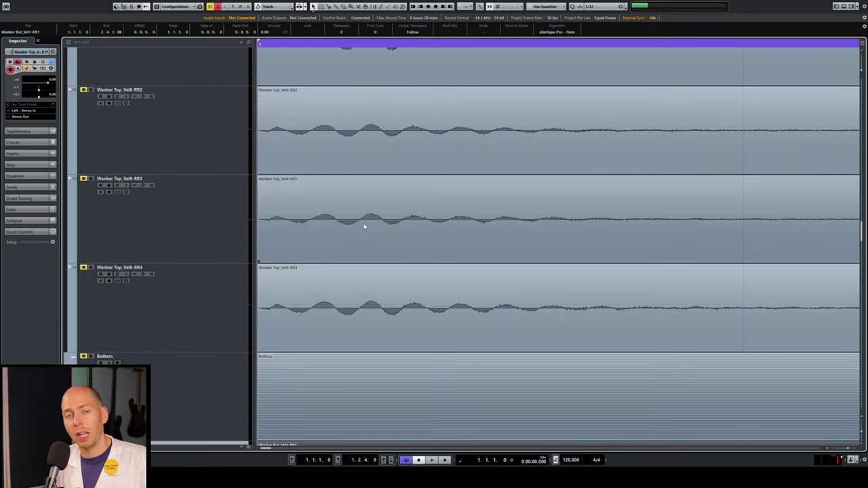
{"action": "scroll", "coordinate": [363, 219], "scroll_direction": "down", "scroll_amount": 3}
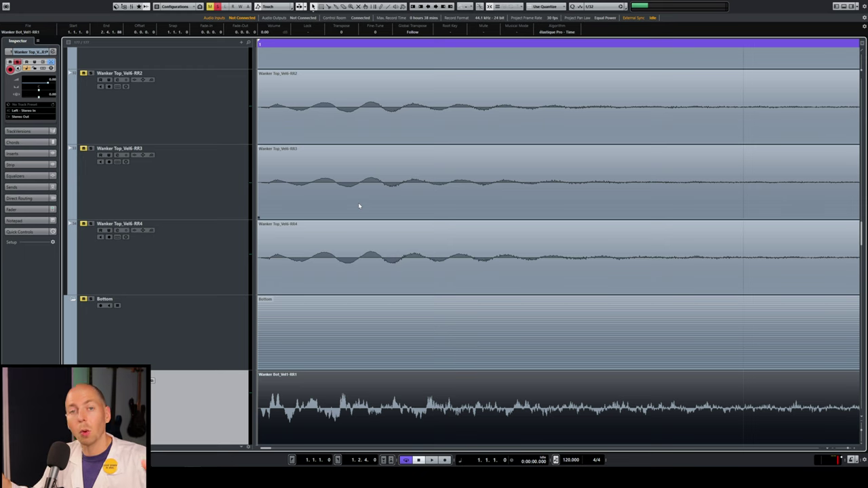
{"action": "scroll", "coordinate": [359, 203], "scroll_direction": "down", "scroll_amount": 5}
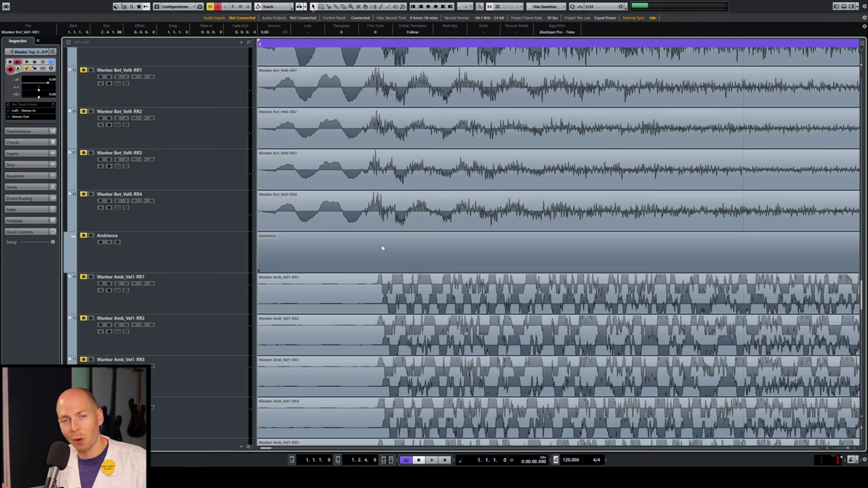
{"action": "scroll", "coordinate": [381, 247], "scroll_direction": "down", "scroll_amount": 10}
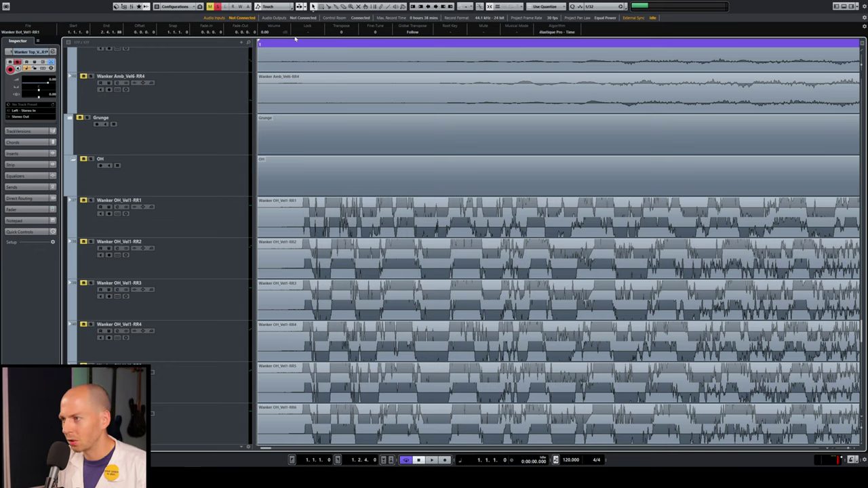
{"action": "scroll", "coordinate": [291, 95], "scroll_direction": "up", "scroll_amount": 6}
{"action": "scroll", "coordinate": [287, 115], "scroll_direction": "down", "scroll_amount": 12}
{"action": "scroll", "coordinate": [288, 118], "scroll_direction": "up", "scroll_amount": 4}
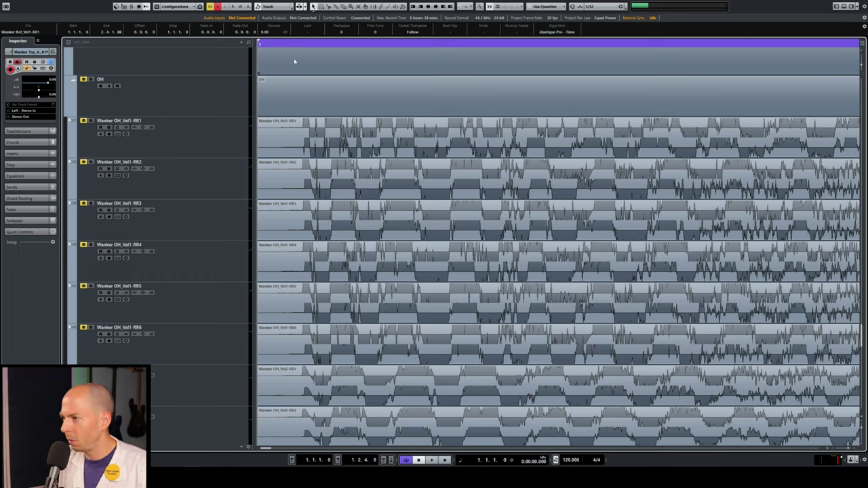
- Locate the onset of the OH samples with the playhead and calculate the mic distance as 1125 × 0.0037 in Calculator
{"action": "left_click_drag", "start_coordinate": [279, 42], "coordinate": [300, 64]}
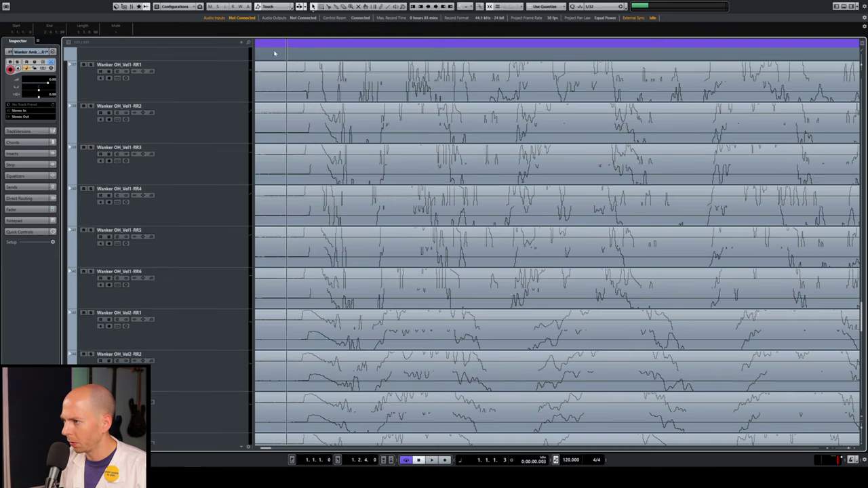
{"action": "left_click_drag", "start_coordinate": [274, 53], "coordinate": [314, 51]}
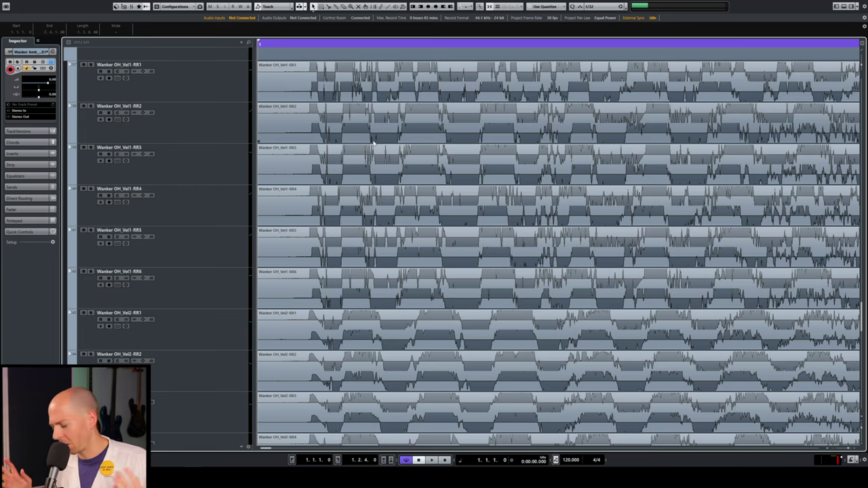
{"action": "key", "text": "XF86Calculator"}
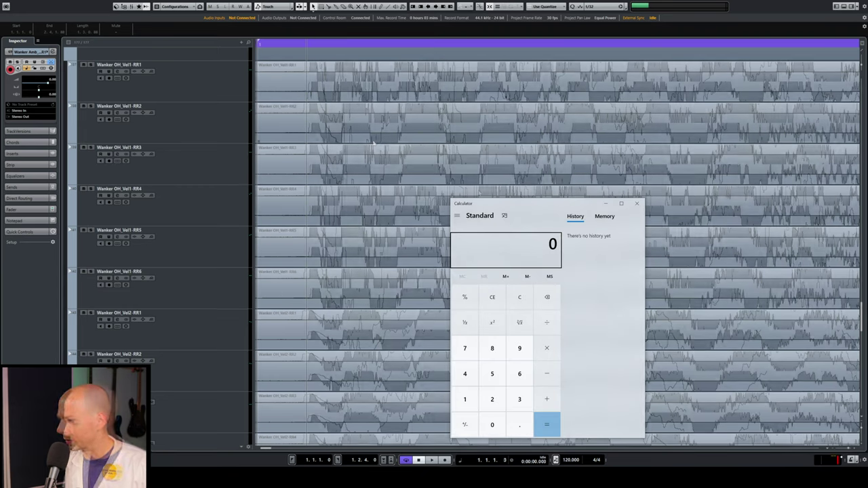
{"action": "type", "text": "1125*."}
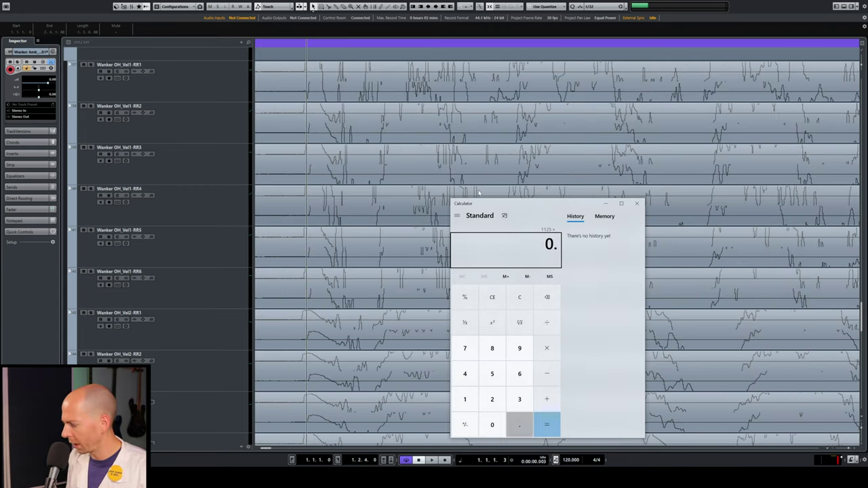
{"action": "type", "text": "0037"}
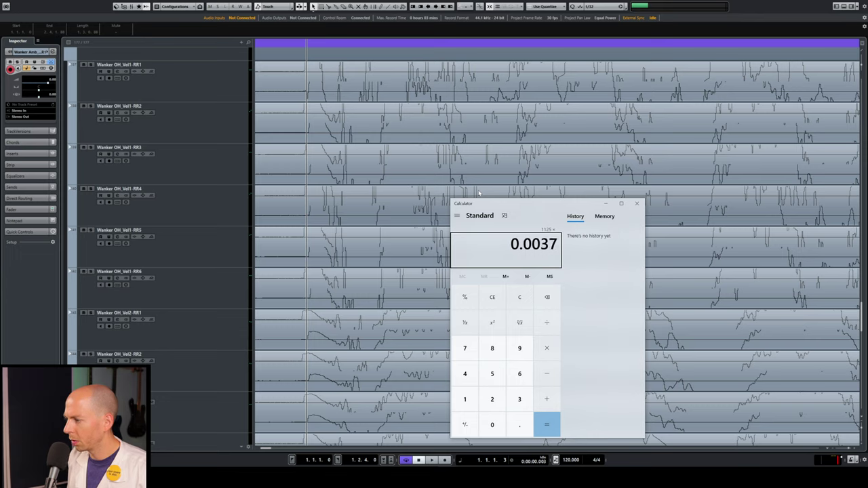
{"action": "key", "text": "Return"}
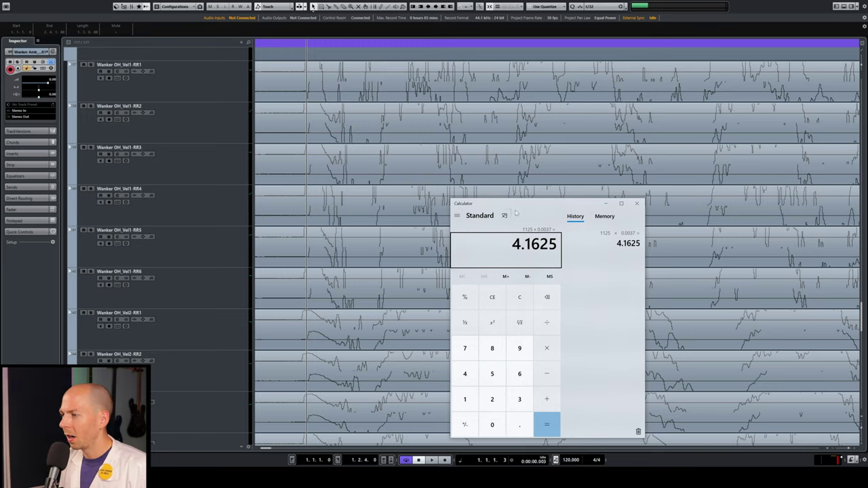
- Locate the onset of the Ambience samples with the playhead, calculate their mic distance as 1125 × 0.0155, and close Calculator
{"action": "scroll", "coordinate": [381, 224], "scroll_direction": "up", "scroll_amount": 8}
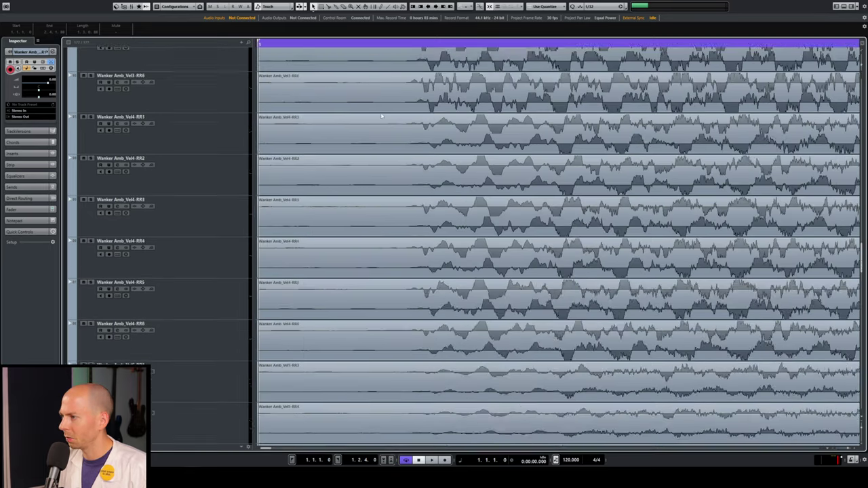
{"action": "scroll", "coordinate": [380, 112], "scroll_direction": "up", "scroll_amount": 10}
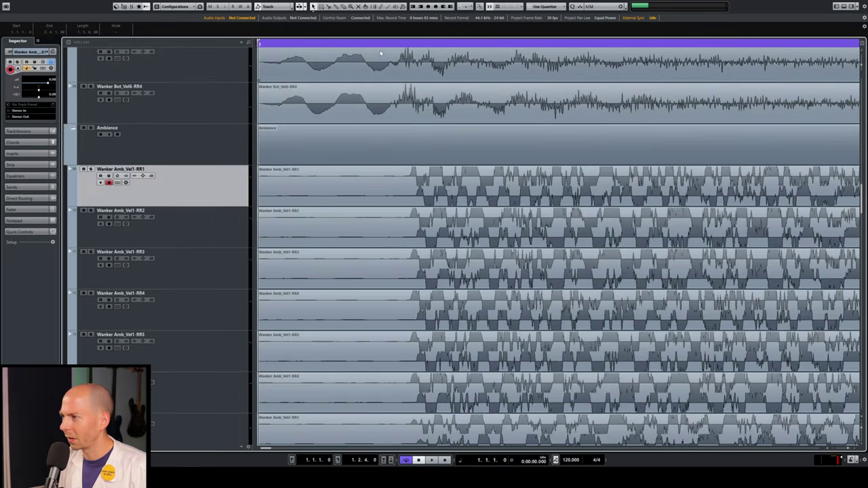
{"action": "left_click_drag", "start_coordinate": [380, 43], "coordinate": [419, 41]}
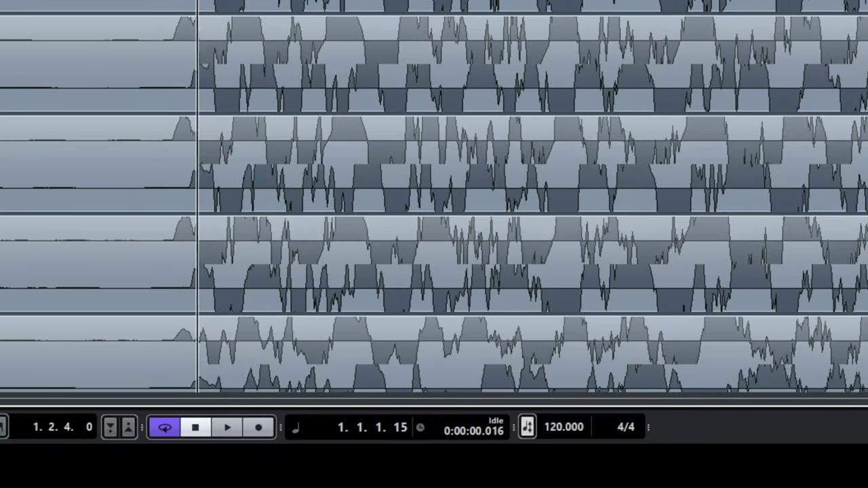
{"action": "key", "text": "Home"}
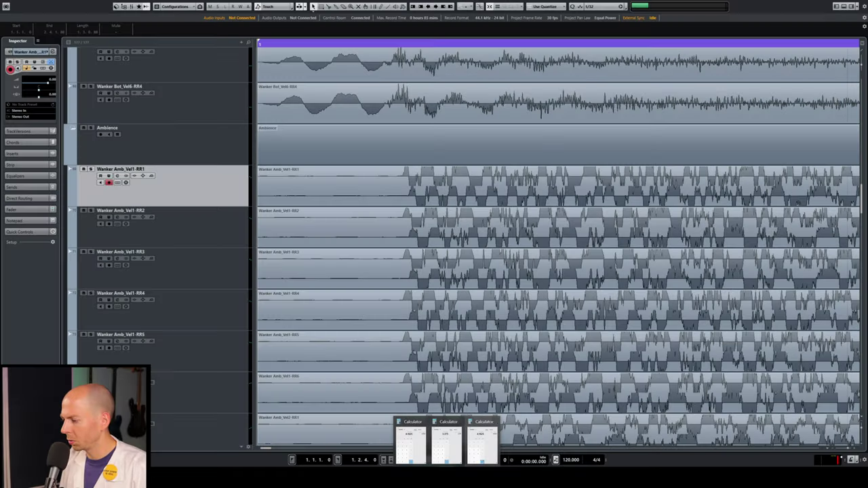
{"action": "left_click", "coordinate": [480, 434]}
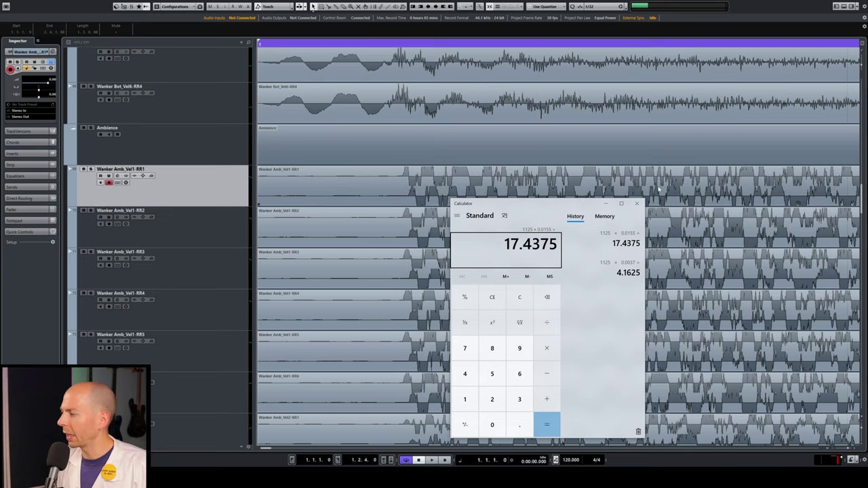
{"action": "left_click", "coordinate": [635, 204]}
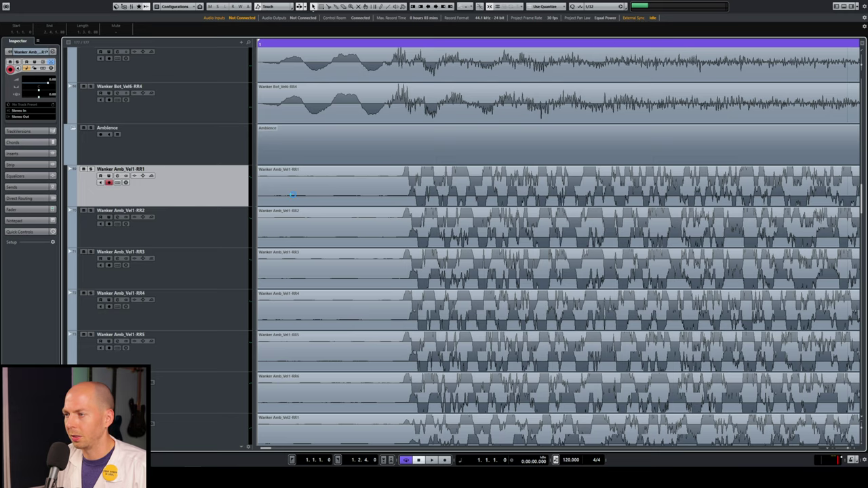
- Solo the Wanker Amb_Vel1-RR1 track and play it from the project start to audition the ambience sample's delay
{"action": "scroll", "coordinate": [292, 195], "scroll_direction": "down", "scroll_amount": 2}
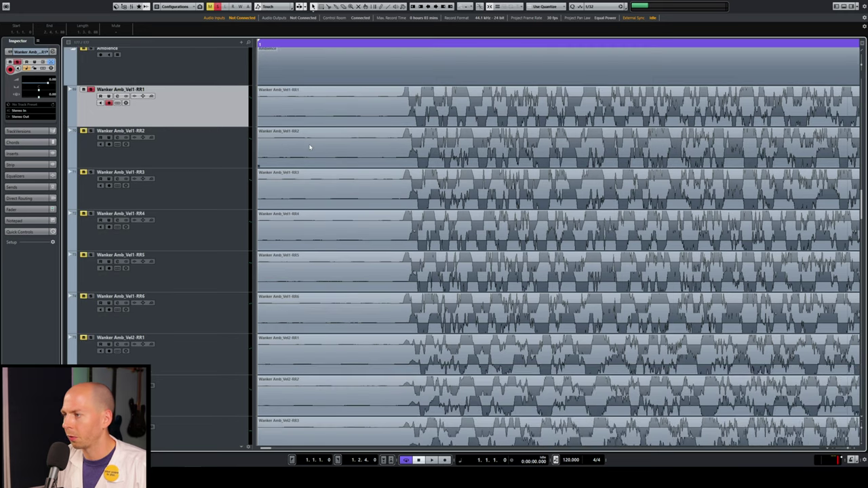
{"action": "key", "text": "g"}
{"action": "key", "text": "g"}
{"action": "key", "text": "space"}
{"action": "key", "text": "h"}
{"action": "key", "text": "h"}
{"action": "key", "text": "h"}
{"action": "key", "text": "h"}
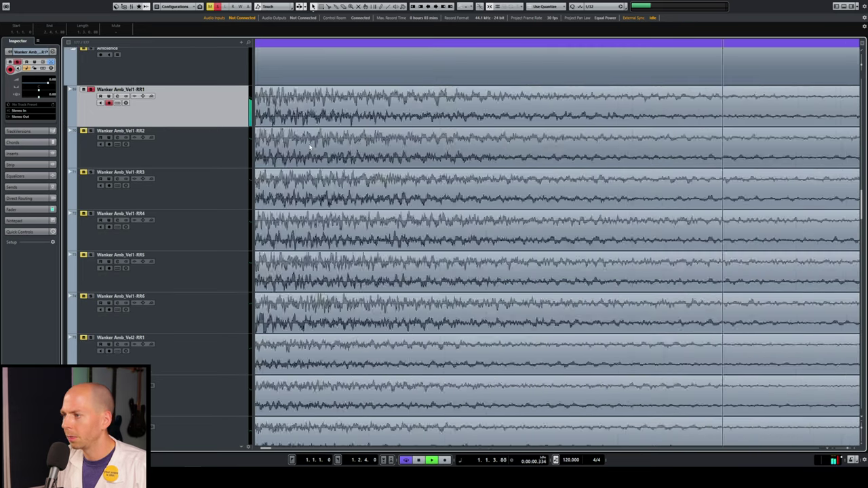
{"action": "key", "text": "g"}
{"action": "key", "text": "g"}
{"action": "key", "text": "g"}
{"action": "key", "text": "g"}
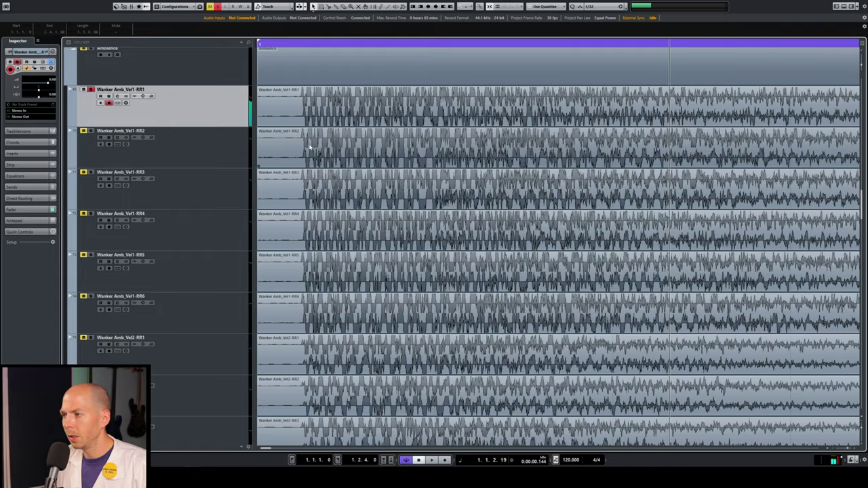